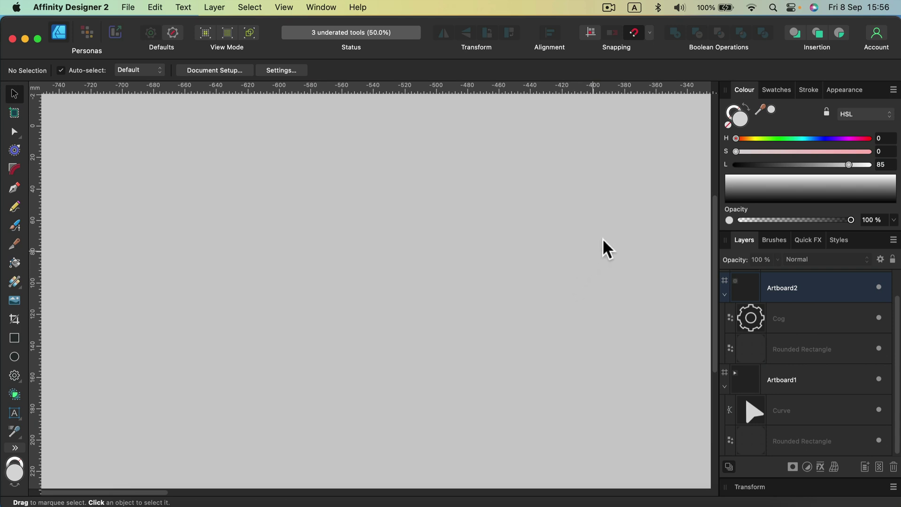
Pan the canvas to show Artboard1's play icon and part of Artboard2's cog.
key(space)
drag(648, 221, 337, 245)
drag(503, 235, 217, 205)
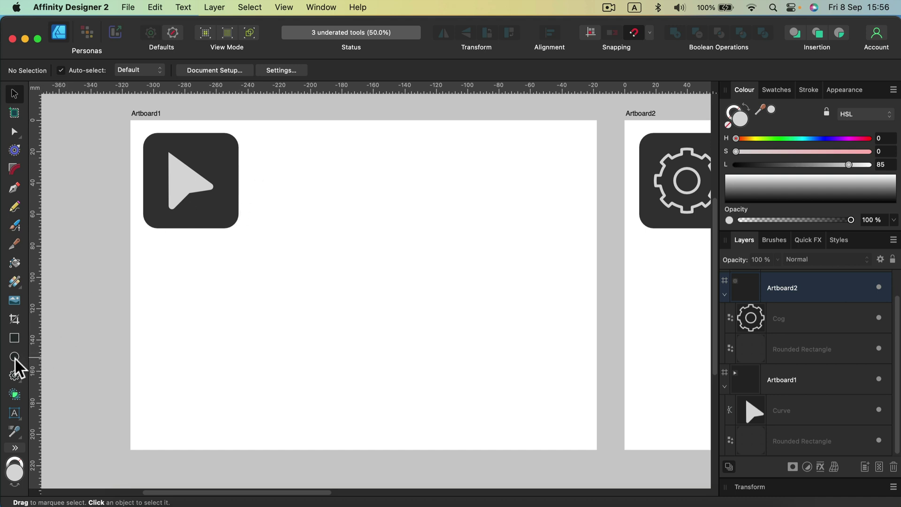
Draw a closed, rounded blob with the Pen Tool in the middle of Artboard1.
click(14, 189)
drag(306, 200, 342, 181)
drag(429, 175, 491, 177)
drag(545, 228, 537, 293)
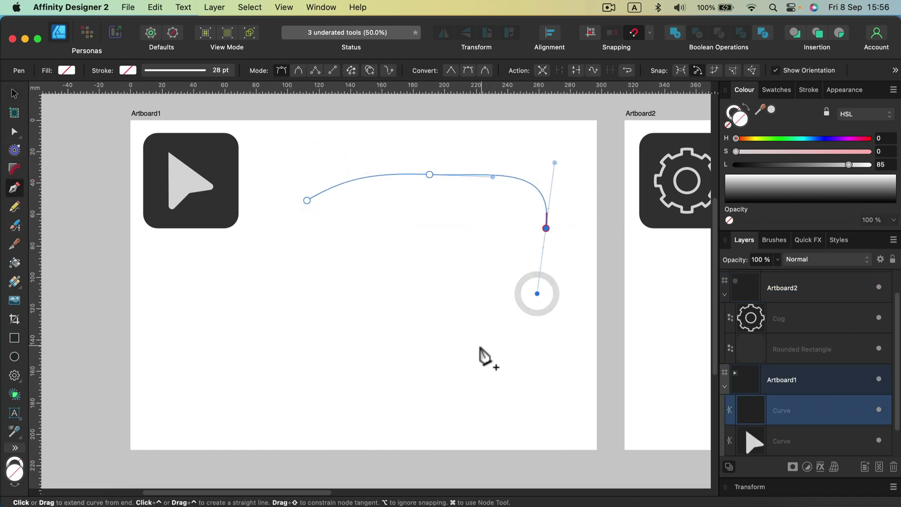
drag(481, 346, 415, 339)
drag(317, 333, 290, 331)
drag(283, 268, 277, 230)
drag(306, 201, 327, 166)
Fill the blob blue with HSL values 215, 54, 53.
click(815, 138)
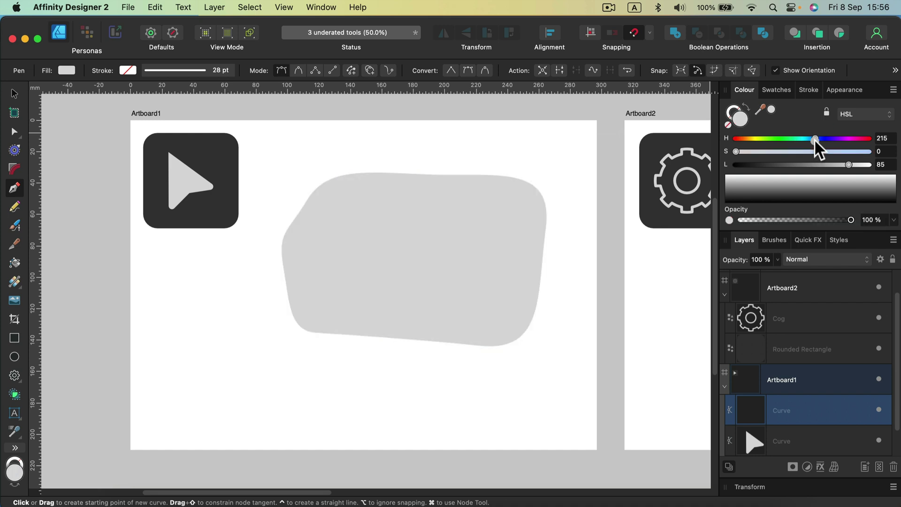
click(807, 151)
click(806, 164)
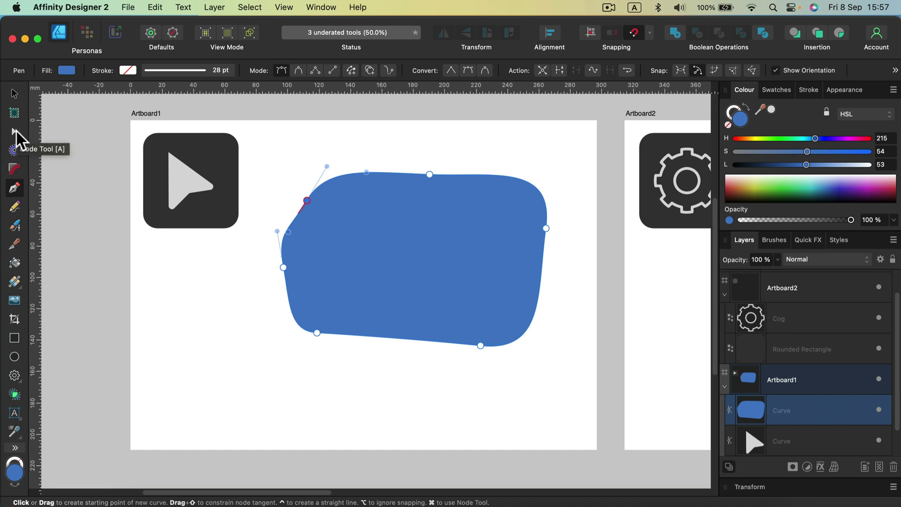
Zoom in with the Node Tool, add a node on the top edge, and bulge the top-right curve.
click(14, 130)
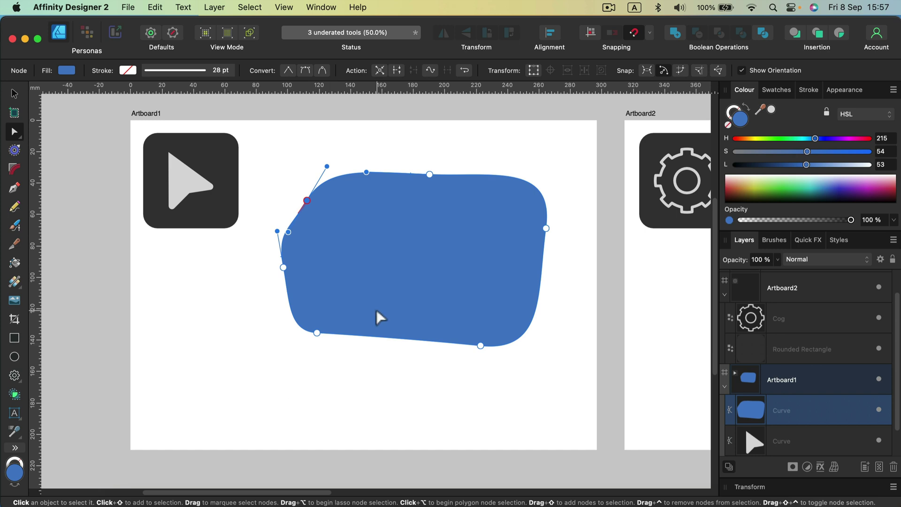
key(super+equal)
scroll(492, 300, up, 5)
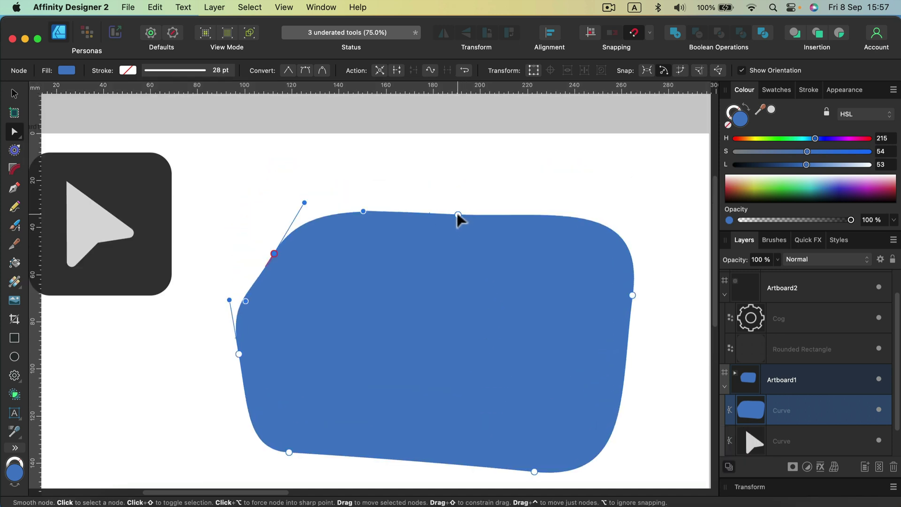
click(458, 215)
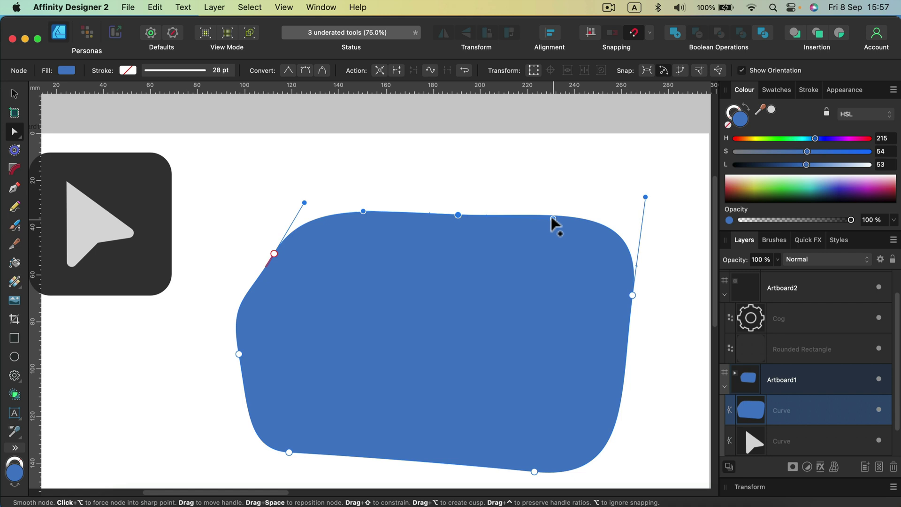
drag(552, 218, 546, 237)
click(632, 295)
drag(646, 207, 643, 225)
scroll(554, 398, down, 2)
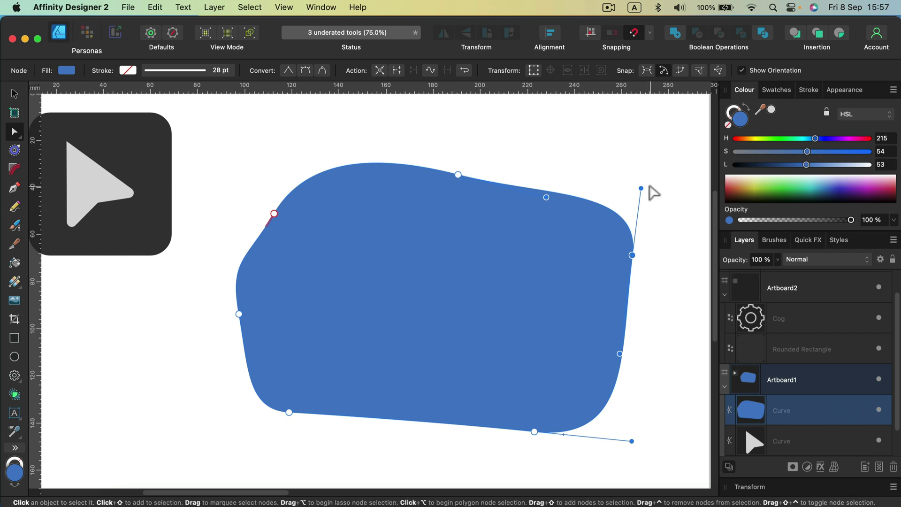
mouse_move(641, 188)
mouse_down()
mouse_move(635, 207)
mouse_move(642, 153)
mouse_move(641, 209)
mouse_move(642, 184)
mouse_move(641, 196)
mouse_up()
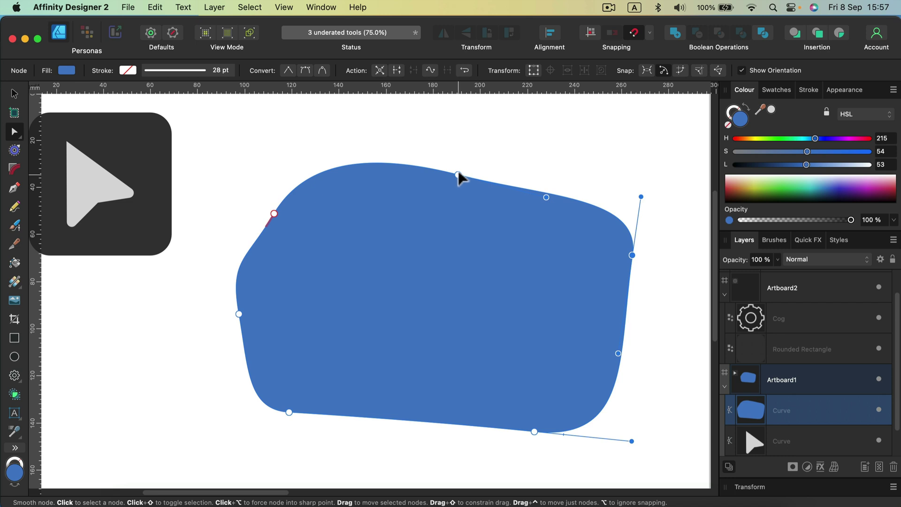
Raise the new top node, toggle it Sharp then Smooth, and settle it into a domed arch.
drag(459, 176, 460, 153)
drag(548, 186, 555, 155)
mouse_move(461, 158)
mouse_down()
mouse_move(472, 145)
mouse_move(461, 140)
mouse_up()
click(287, 68)
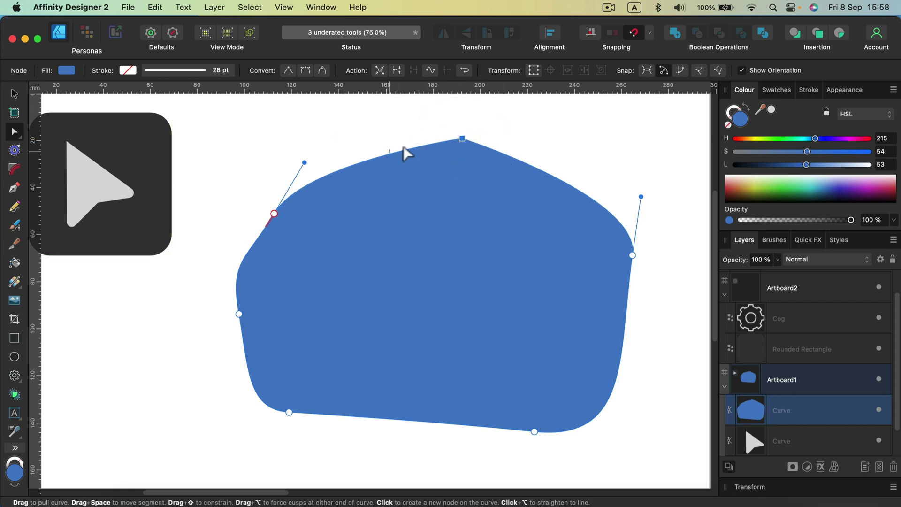
click(305, 68)
drag(461, 139, 460, 168)
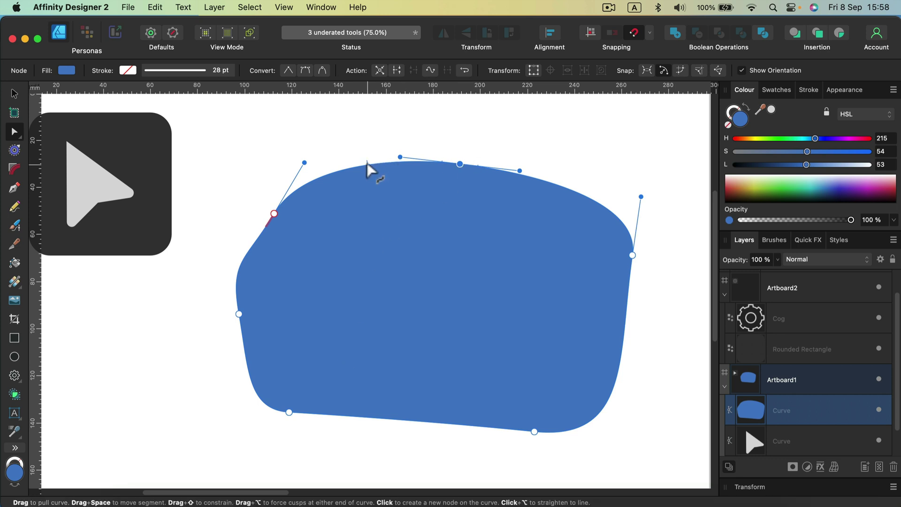
Flatten the top curve and push the upper-right and right sides of the blob outward.
click(460, 165)
drag(519, 172, 523, 165)
click(633, 255)
drag(641, 197, 638, 186)
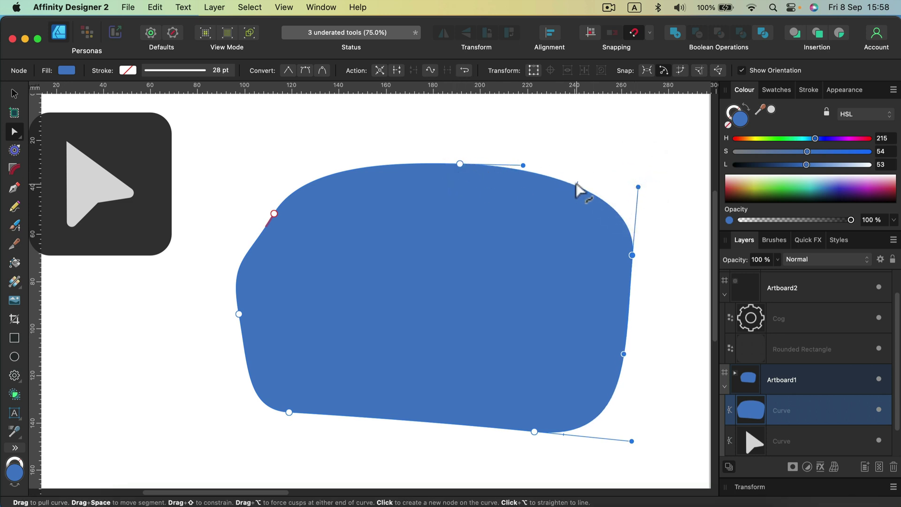
mouse_move(574, 184)
mouse_down()
mouse_move(595, 164)
mouse_move(580, 143)
mouse_move(534, 148)
mouse_move(623, 172)
mouse_move(584, 165)
mouse_move(563, 191)
mouse_move(583, 167)
mouse_move(630, 181)
mouse_move(531, 176)
mouse_move(590, 177)
mouse_move(587, 164)
mouse_move(568, 169)
mouse_move(567, 181)
mouse_up()
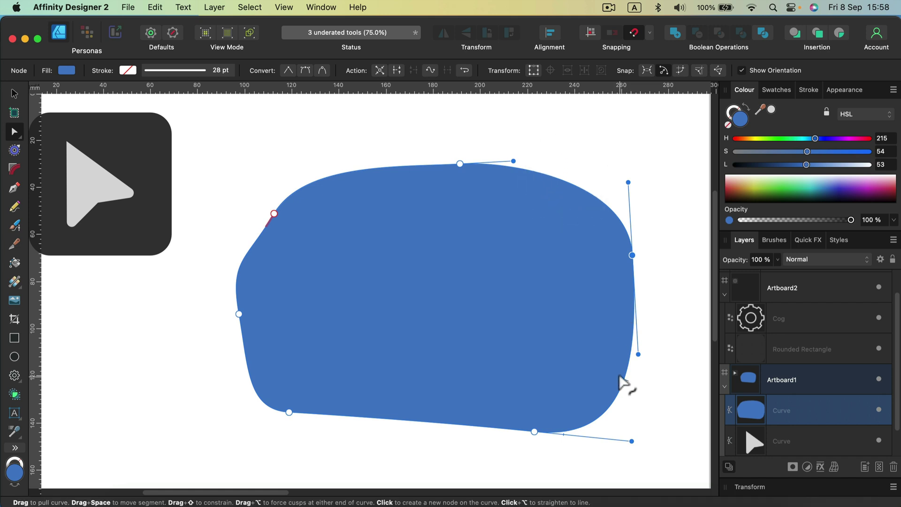
mouse_move(618, 375)
mouse_down()
mouse_move(600, 362)
mouse_move(648, 361)
mouse_move(622, 348)
mouse_move(618, 366)
mouse_move(621, 344)
mouse_move(617, 365)
mouse_up()
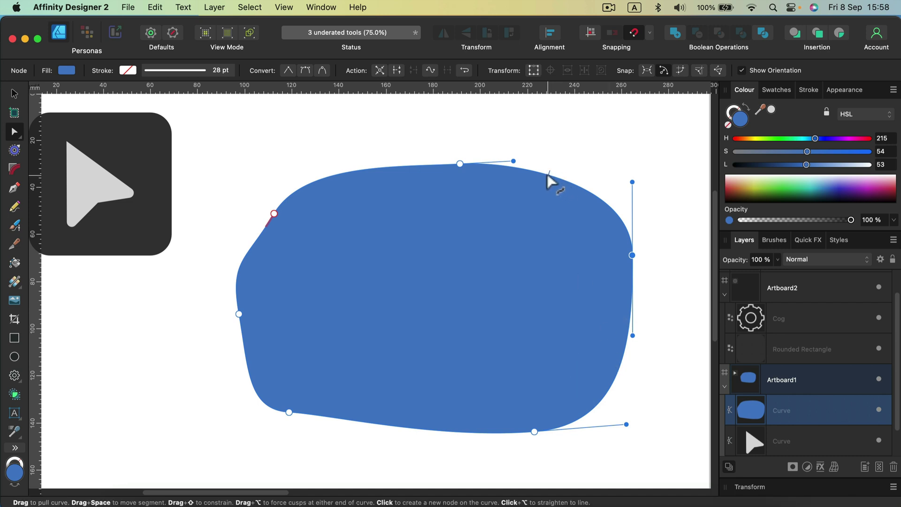
mouse_move(555, 175)
mouse_down()
mouse_move(570, 177)
mouse_move(558, 178)
mouse_up()
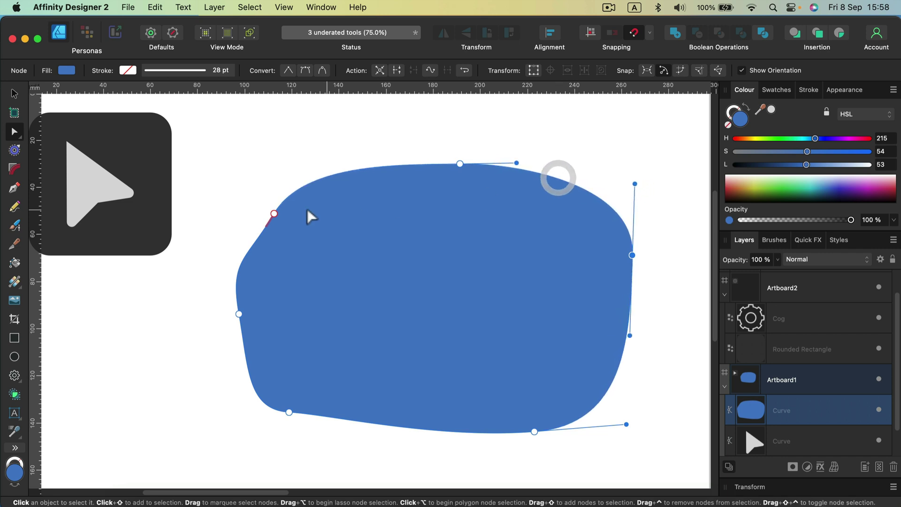
Curve the right side into an S, scoop the bottom into a concave arc, and refine the left.
click(274, 213)
drag(274, 214, 258, 204)
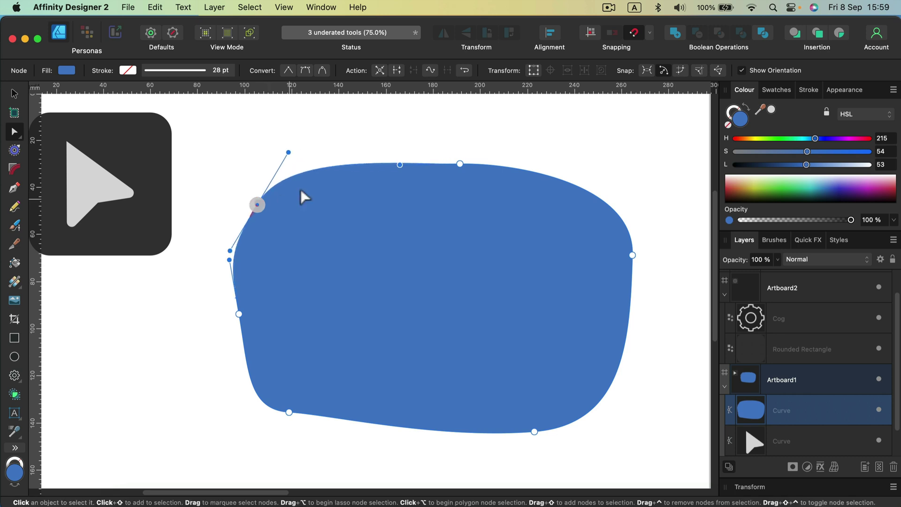
click(461, 165)
drag(571, 184, 571, 164)
drag(635, 293, 597, 291)
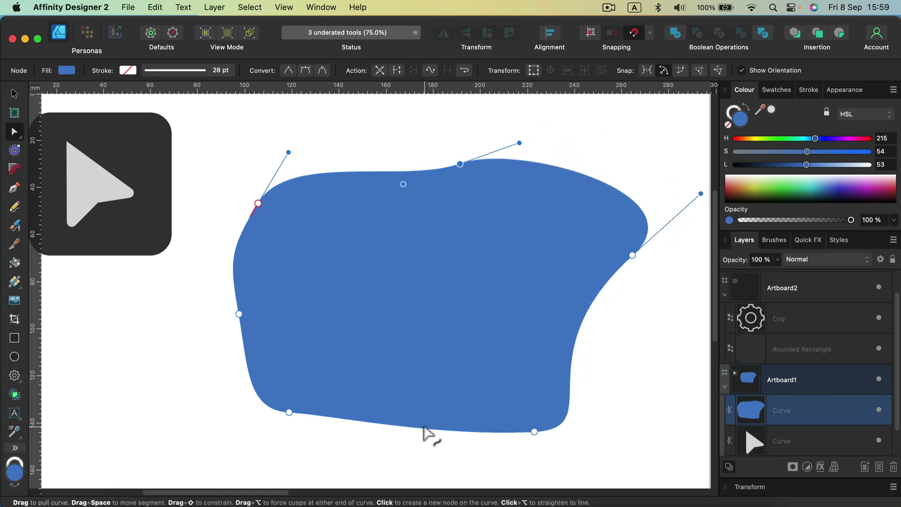
drag(423, 431, 430, 378)
drag(245, 342, 264, 328)
drag(232, 240, 257, 238)
drag(355, 172, 356, 148)
drag(259, 201, 269, 192)
Delete the left node, add a raised top-left node, and make the left edge diagonal.
key(BackSpace)
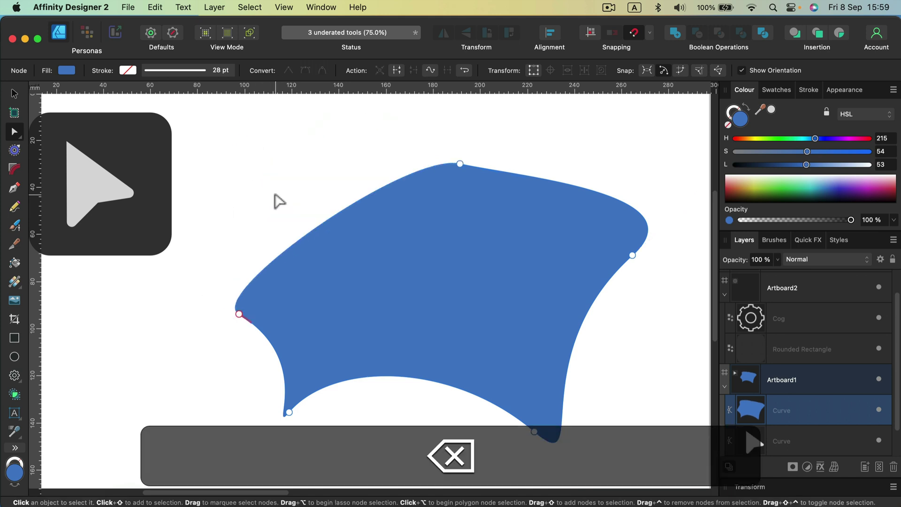
click(374, 191)
drag(374, 191, 350, 140)
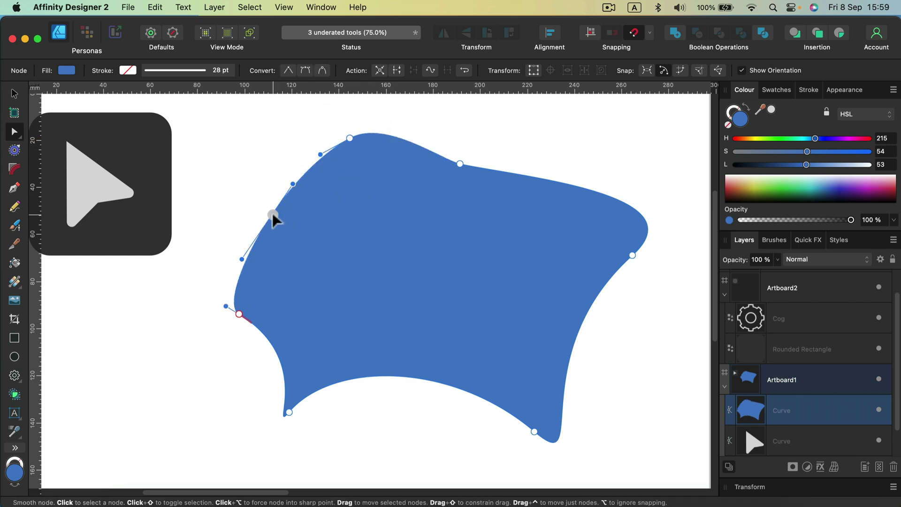
drag(273, 212, 243, 197)
click(243, 197)
mouse_move(263, 166)
mouse_down()
mouse_move(256, 174)
mouse_move(249, 148)
mouse_move(273, 154)
mouse_up()
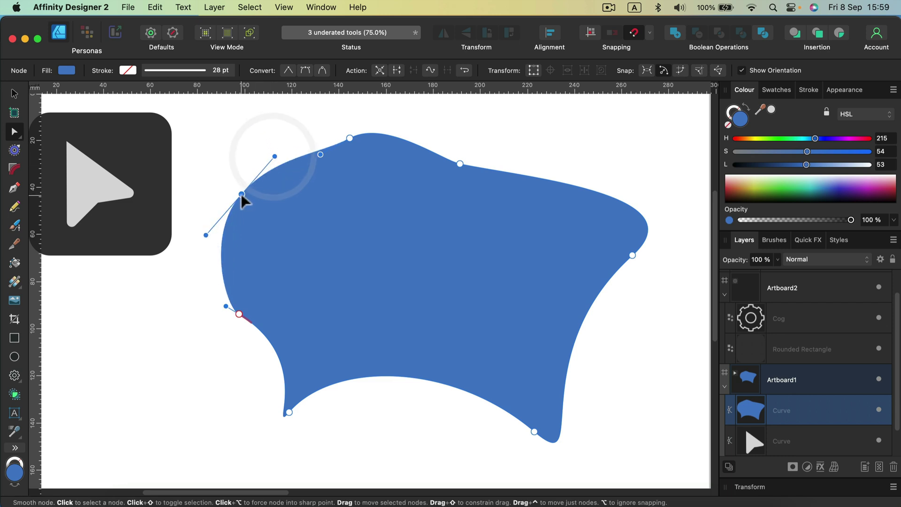
drag(241, 193, 237, 172)
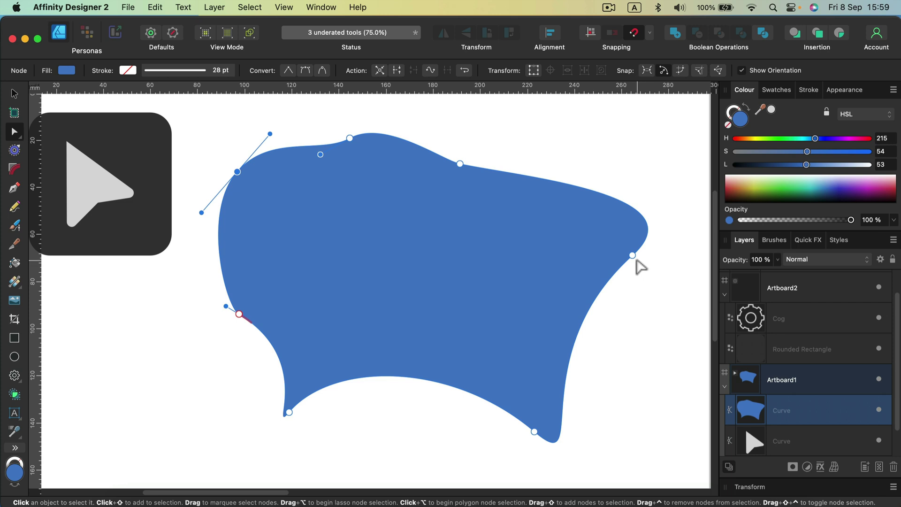
Indent the right edge deeply and rework the bottom node and lower-left curve.
drag(632, 256, 505, 263)
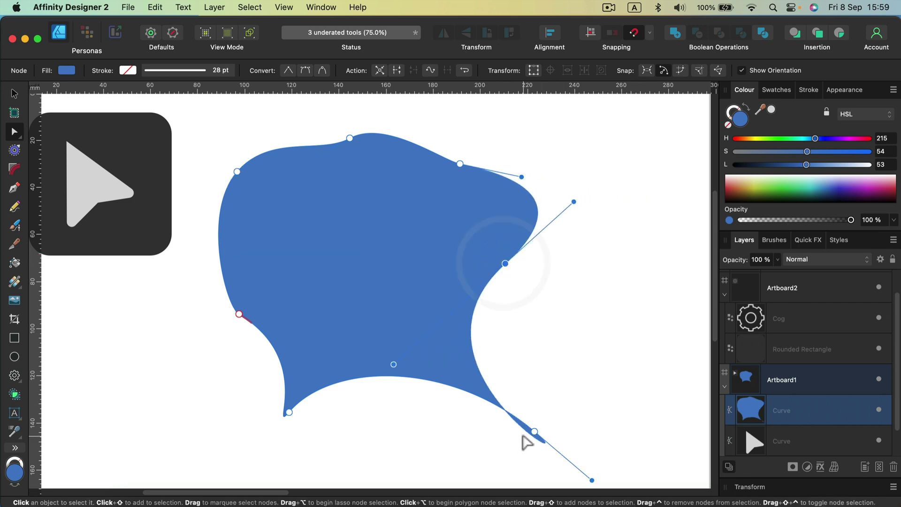
drag(518, 428, 397, 400)
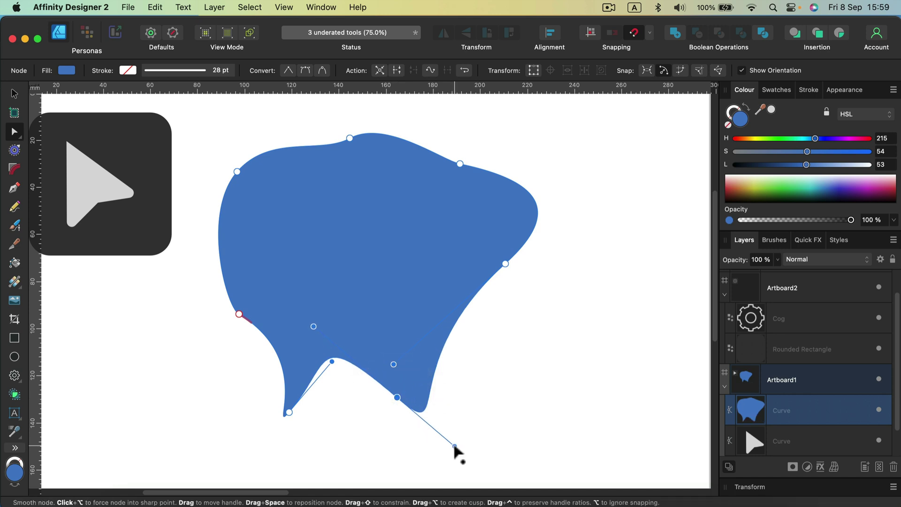
drag(455, 446, 481, 352)
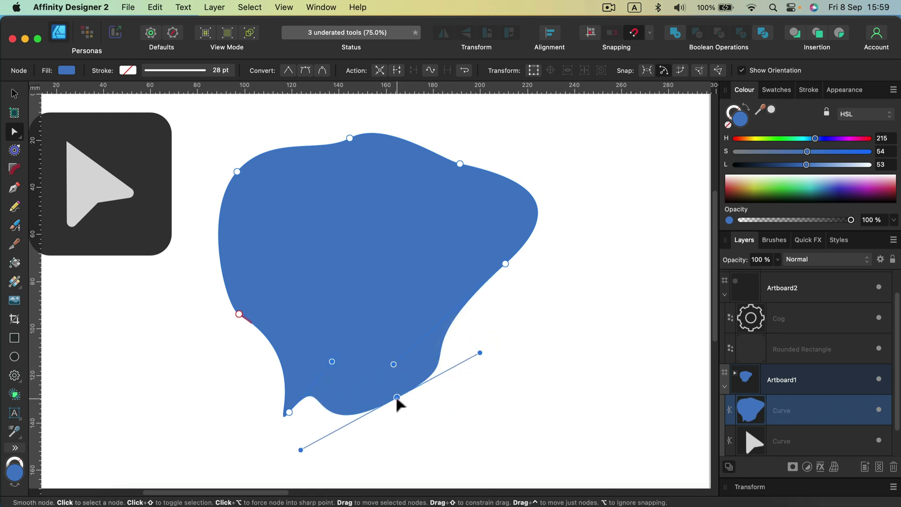
drag(397, 398, 503, 386)
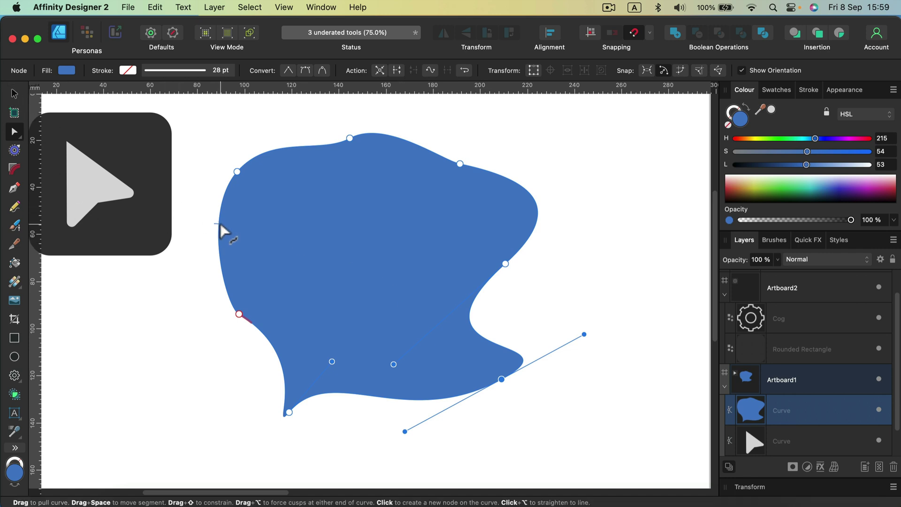
drag(218, 222, 264, 225)
scroll(469, 310, down, 3)
On Artboard2, draw a 35.9 mm square, a circle and a triangle side by side.
key(space)
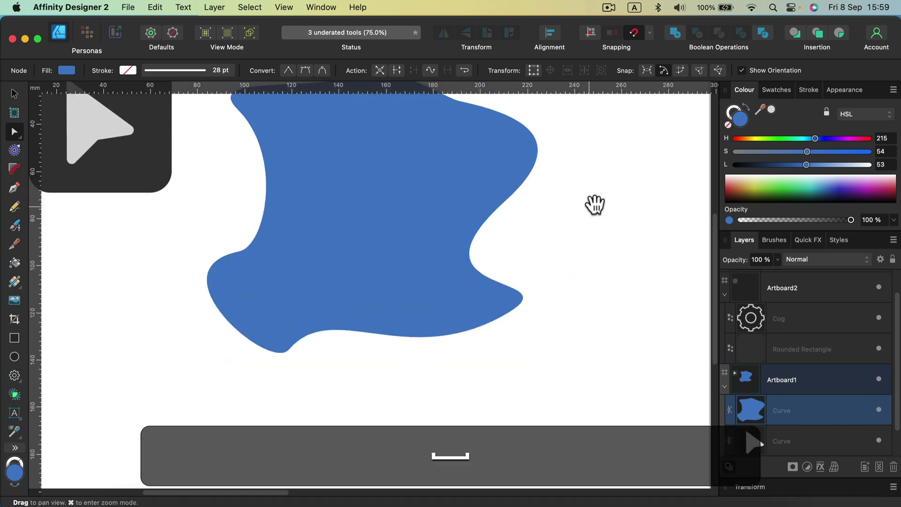
drag(599, 201, 388, 278)
drag(561, 241, 351, 259)
drag(523, 304, 326, 283)
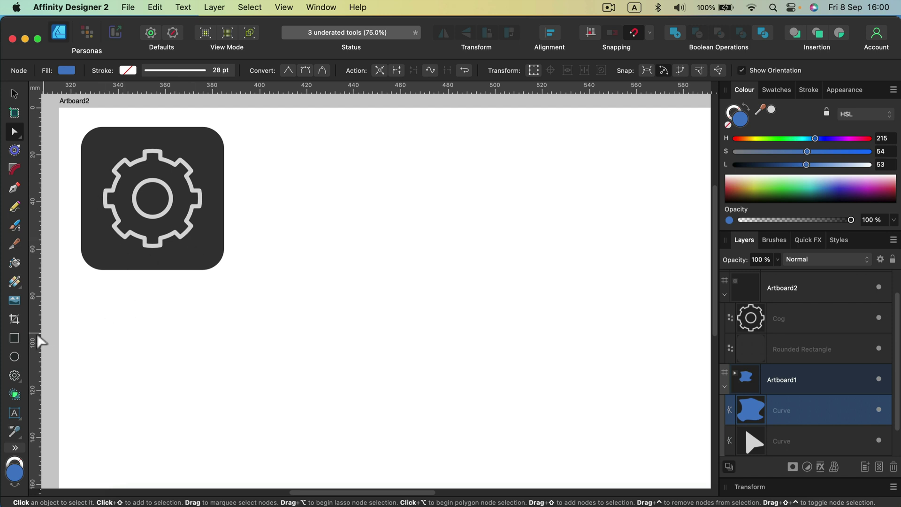
click(13, 336)
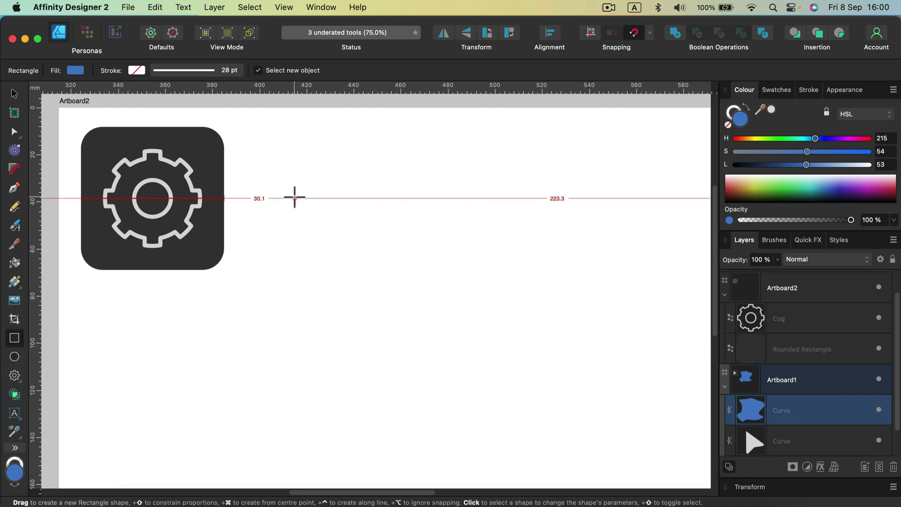
drag(294, 205, 385, 298)
click(14, 357)
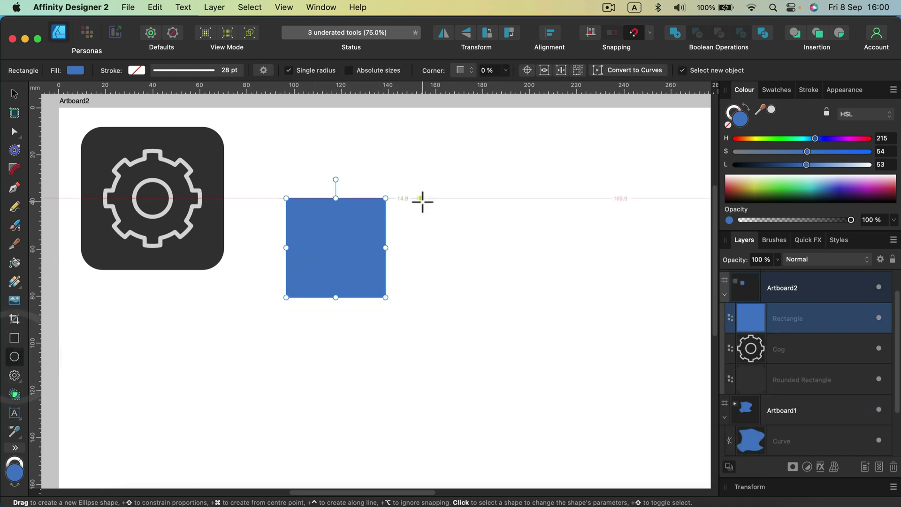
drag(420, 198, 519, 297)
click(15, 376)
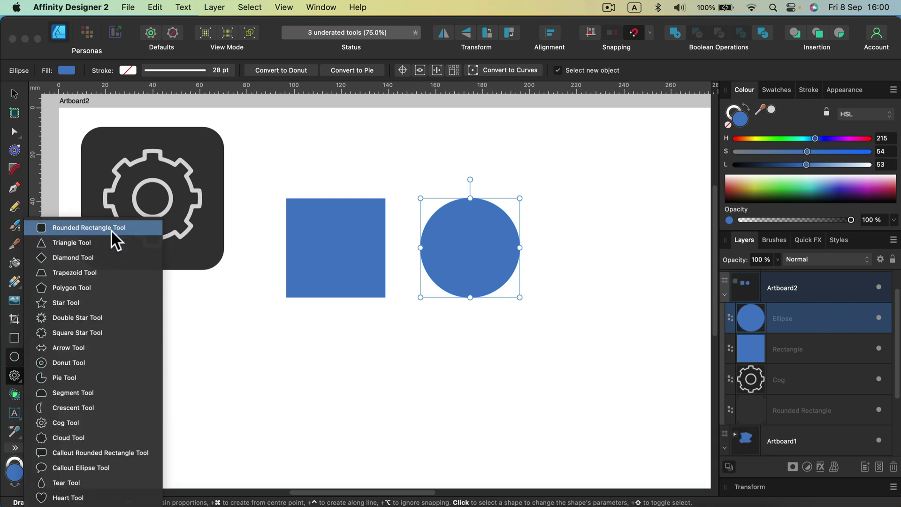
click(108, 242)
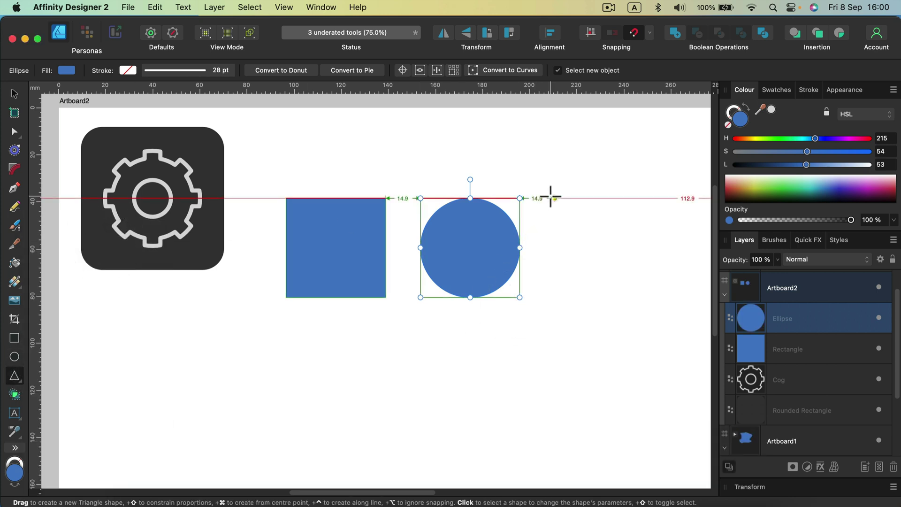
drag(555, 198, 642, 311)
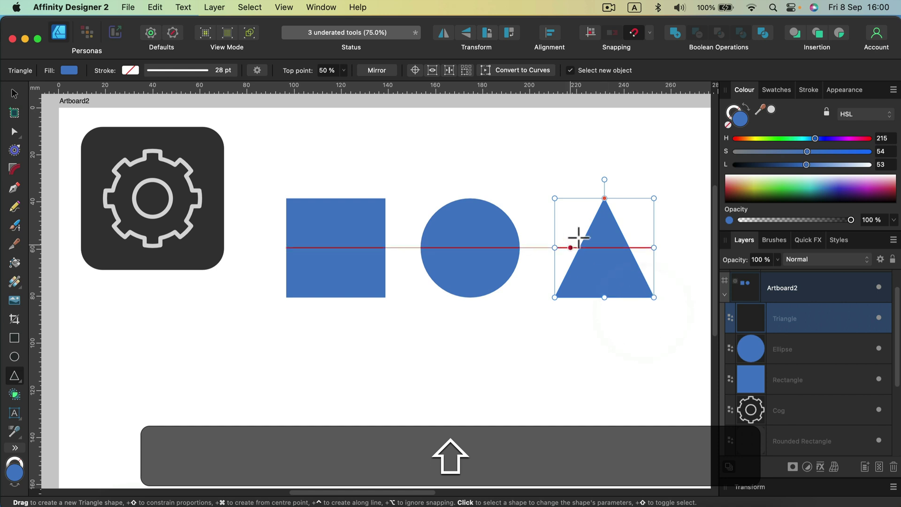
Move the circle over the square's top-right corner, butt the triangle against it, and select all three.
click(14, 93)
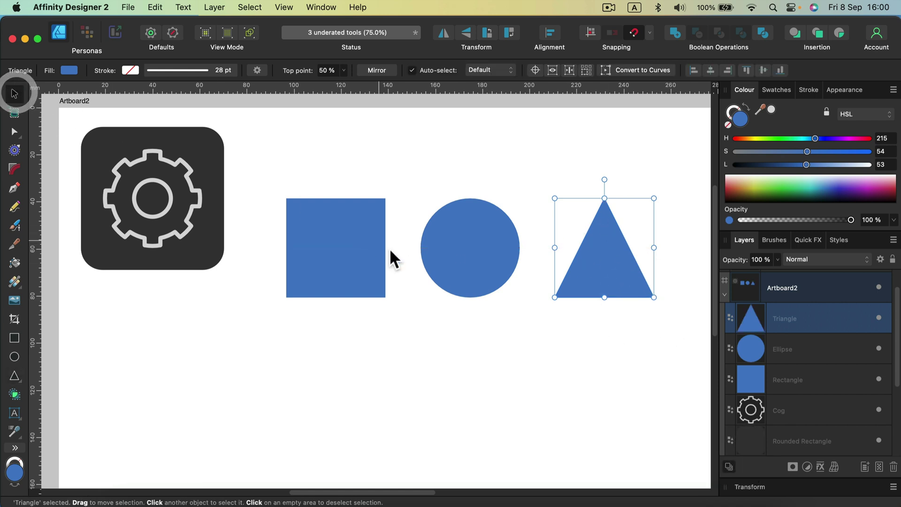
drag(482, 271, 415, 213)
drag(610, 258, 505, 270)
drag(599, 121, 266, 370)
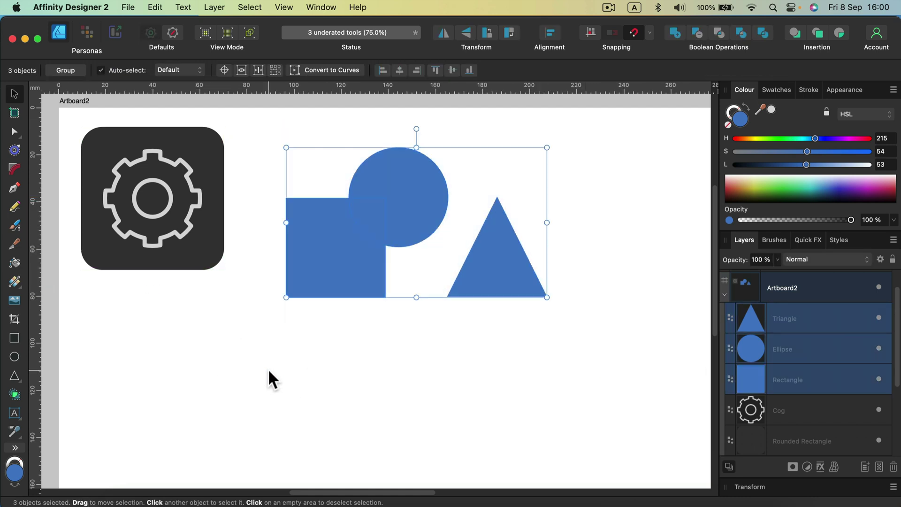
Delete the three shapes and draw a 63.8 mm blue diamond in the middle of Artboard2.
key(BackSpace)
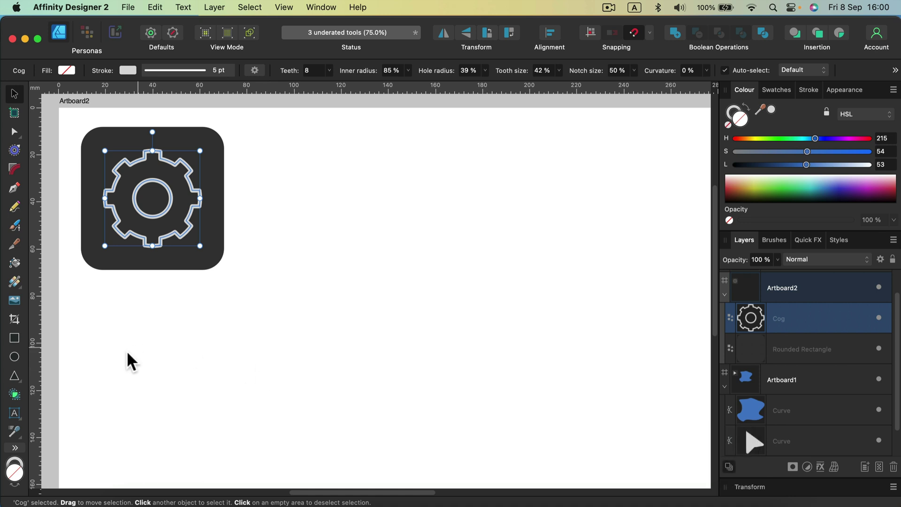
right_click(15, 379)
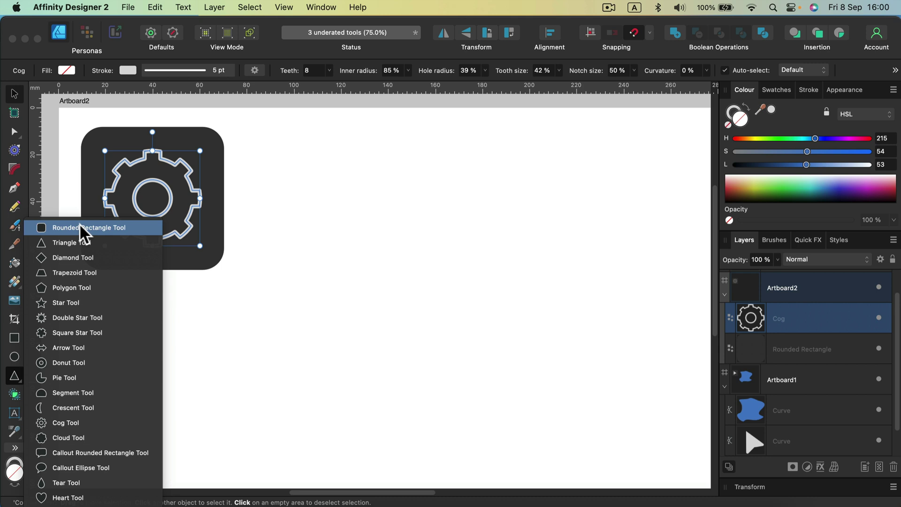
click(84, 258)
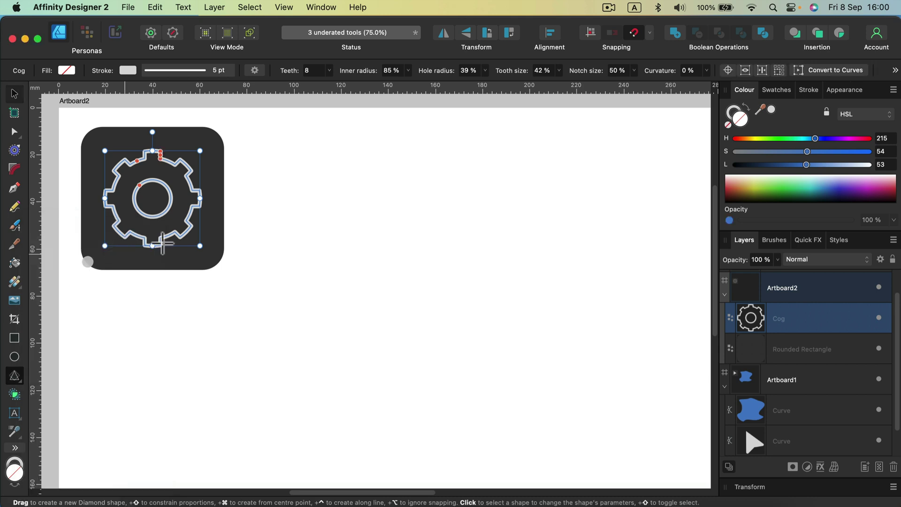
drag(363, 198, 509, 354)
key(shift)
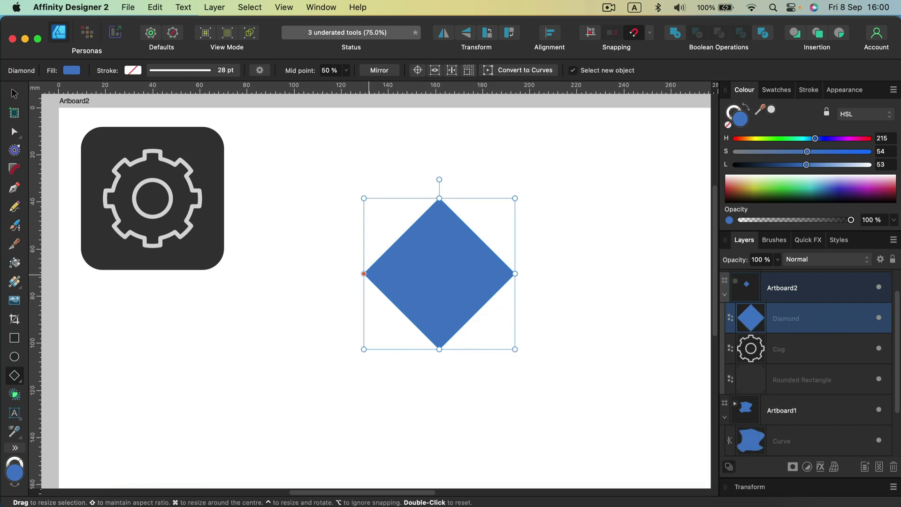
drag(364, 274, 355, 274)
Undo the widening and raise the diamond's mid point to 69 % to make a kite.
key(super+z)
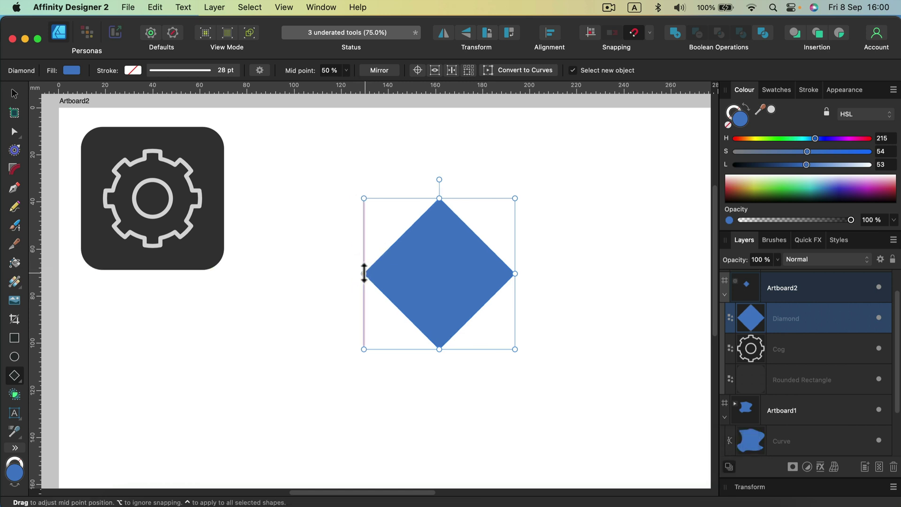
drag(363, 278, 362, 243)
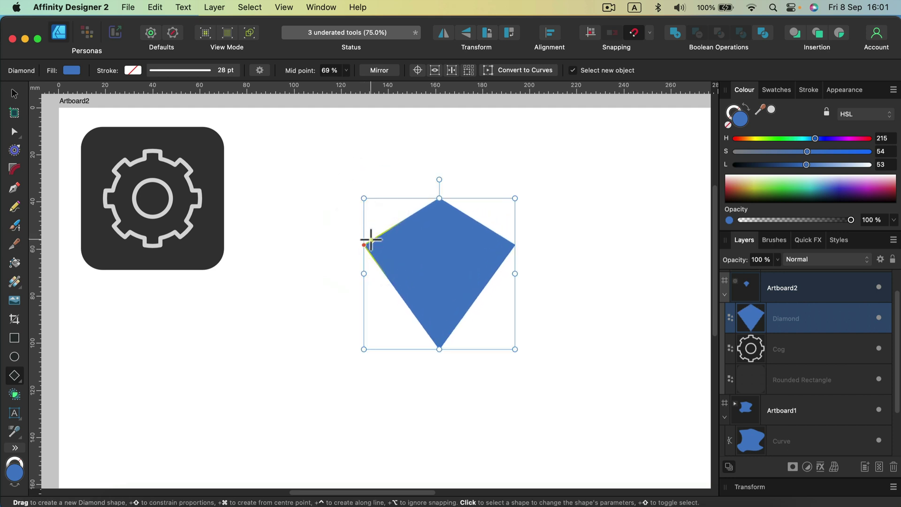
key(super+equal)
key(super+equal)
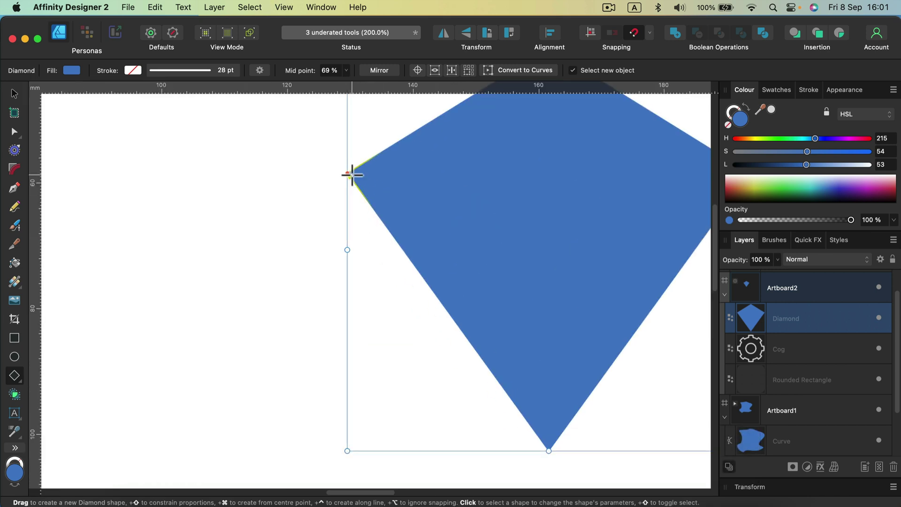
key(super+0)
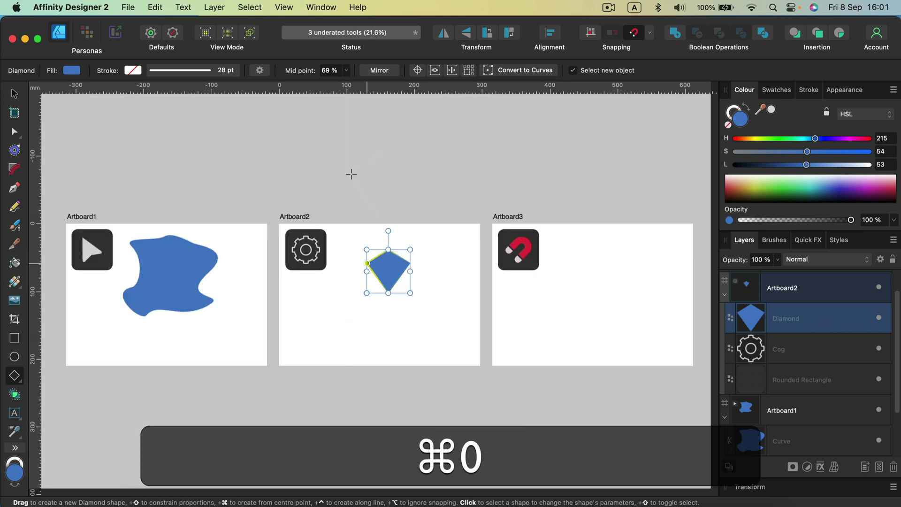
key(super+equal)
key(super+equal)
key(super+equal)
key(super+equal)
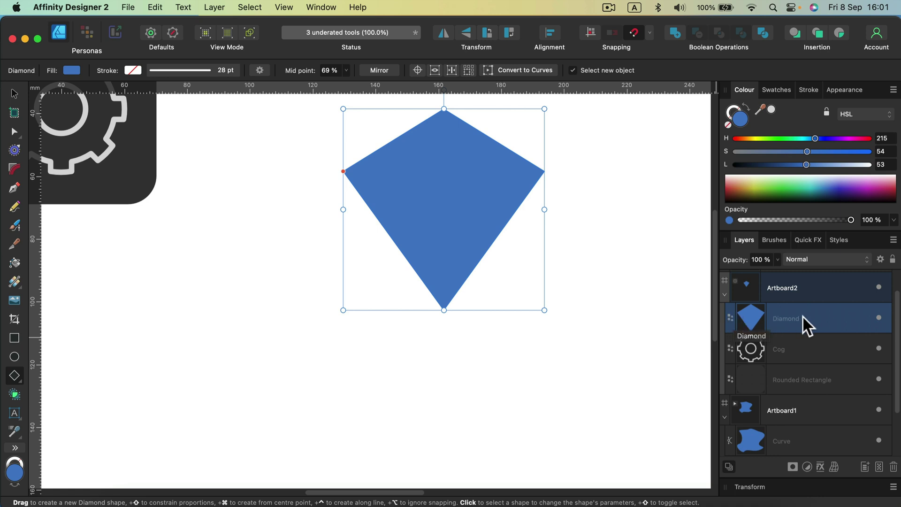
Convert the kite to curves, add two upper nodes, smooth the bottom node, and bulge the lower-left side.
click(14, 131)
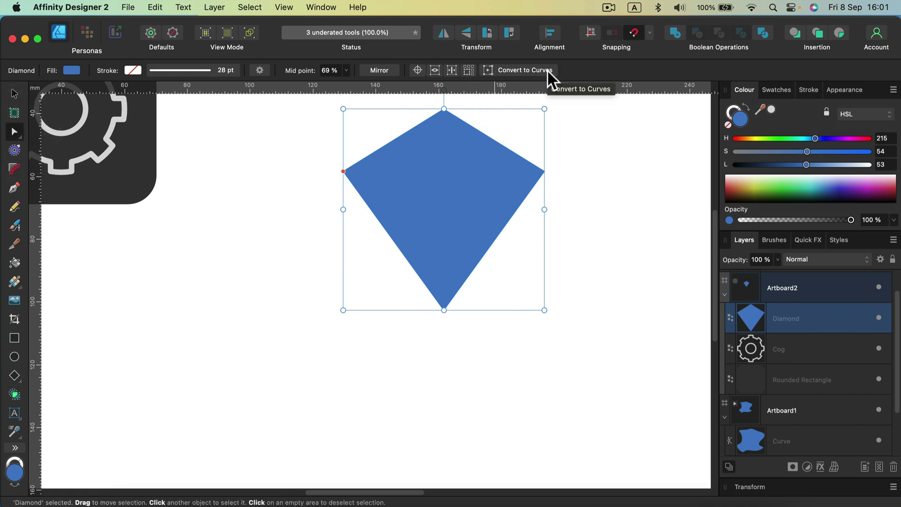
click(518, 70)
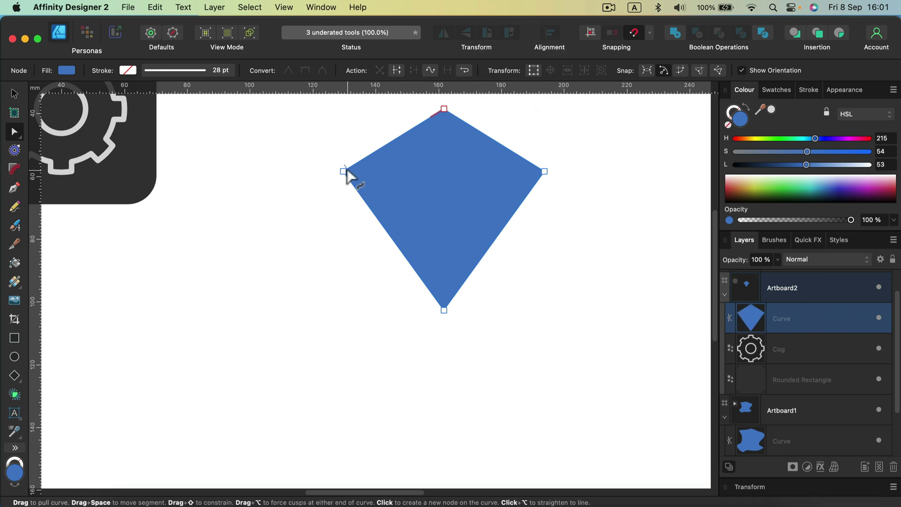
drag(345, 171, 358, 194)
key(super+z)
drag(394, 141, 414, 153)
drag(502, 144, 474, 153)
drag(491, 356, 427, 285)
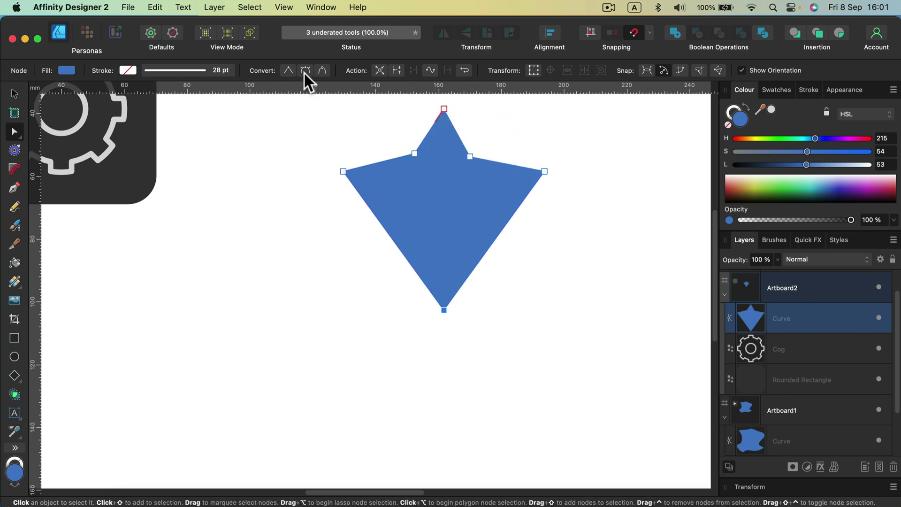
click(305, 70)
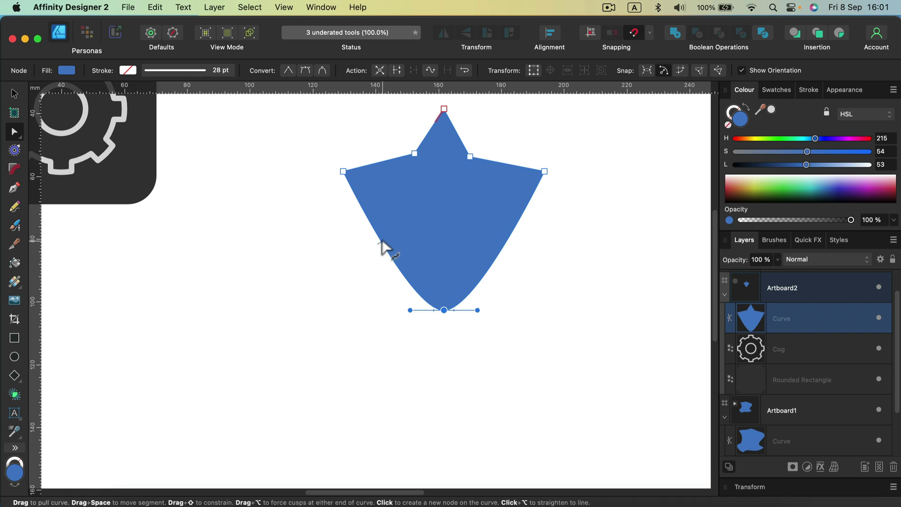
drag(382, 246, 334, 265)
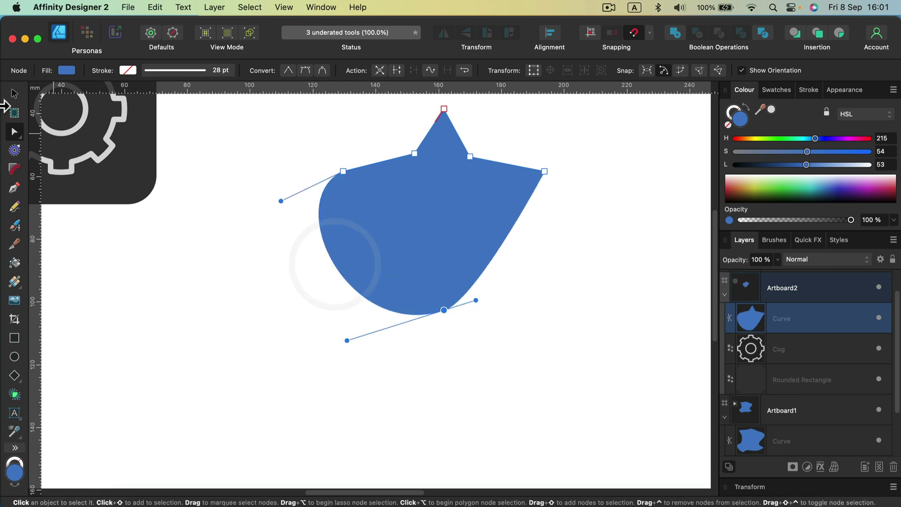
click(14, 93)
Delete the reshaped curve and draw a five-point star with rounded points on Artboard2.
key(BackSpace)
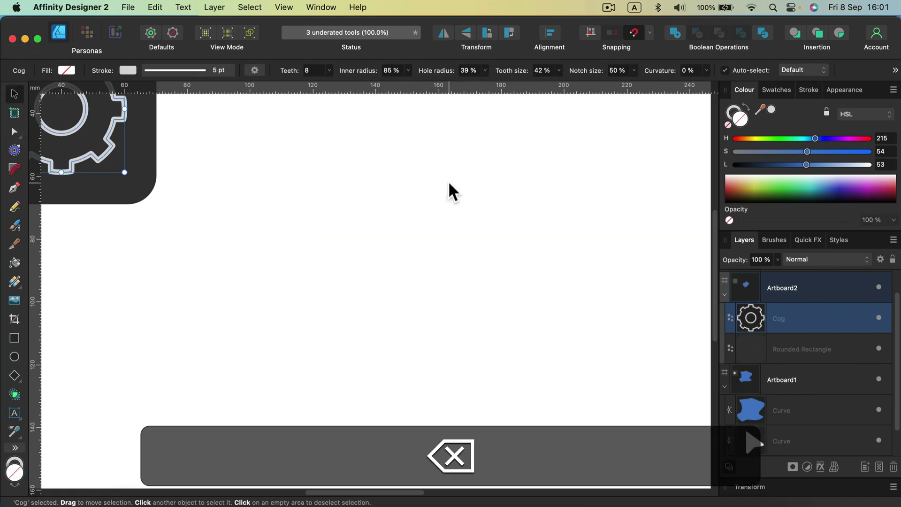
click(19, 381)
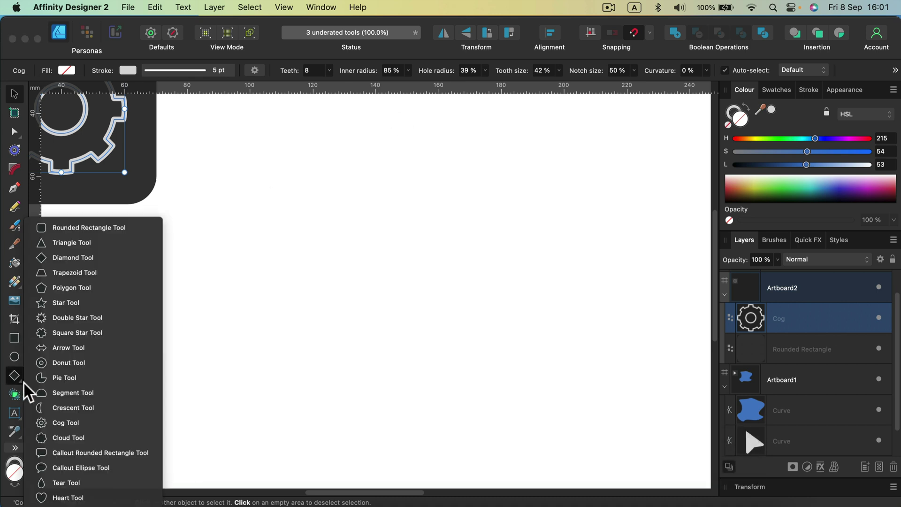
click(91, 301)
drag(225, 191, 423, 368)
key(shift)
drag(336, 258, 351, 244)
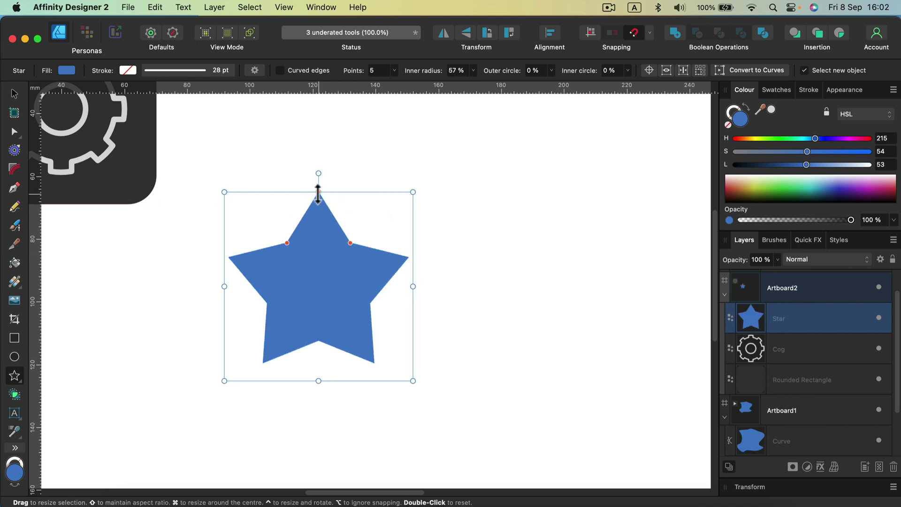
drag(320, 193, 320, 205)
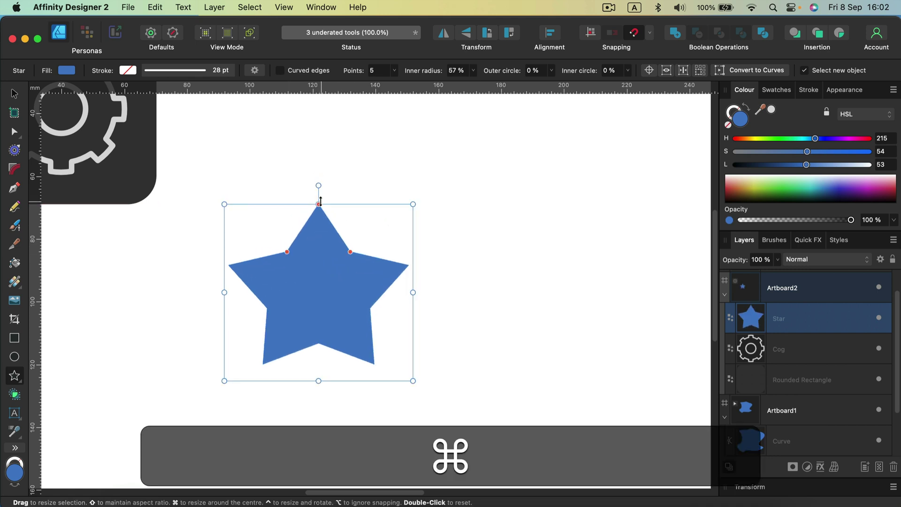
key(super+z)
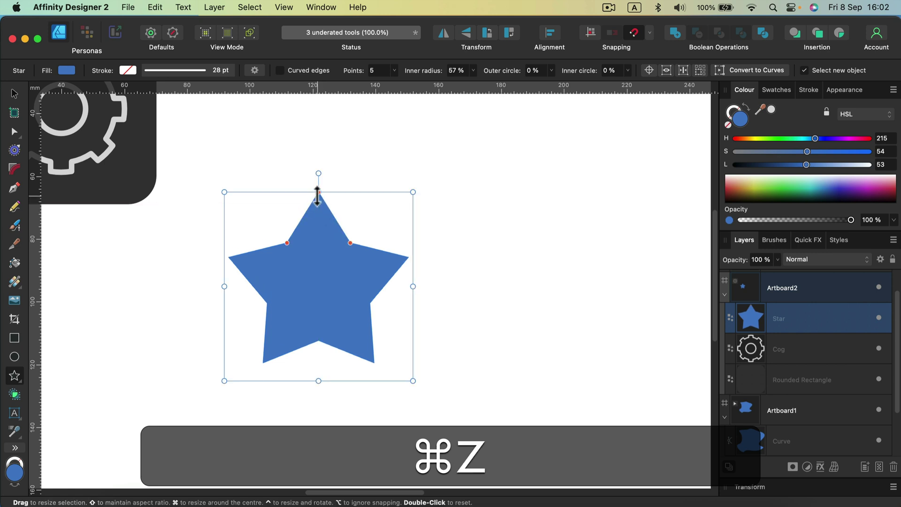
drag(318, 195, 322, 232)
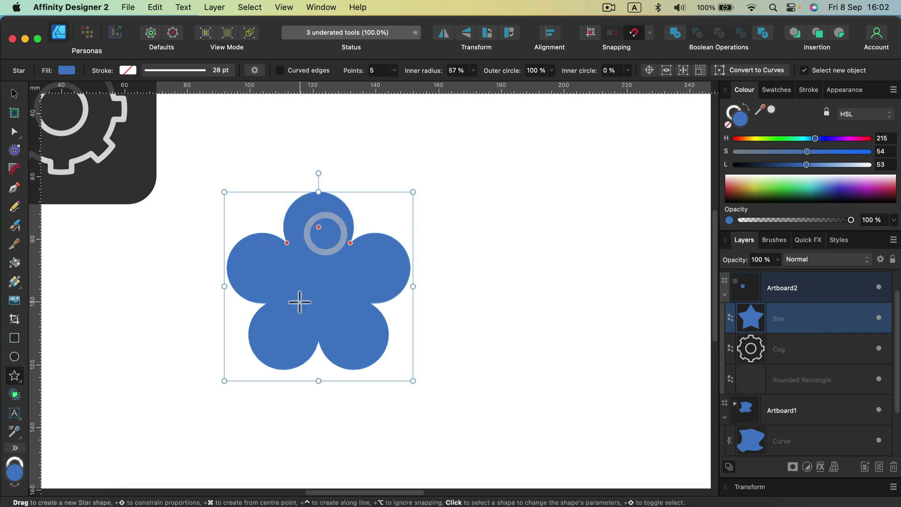
Set the star's inner radius to 45 % and its outer circle to 48 %.
click(395, 69)
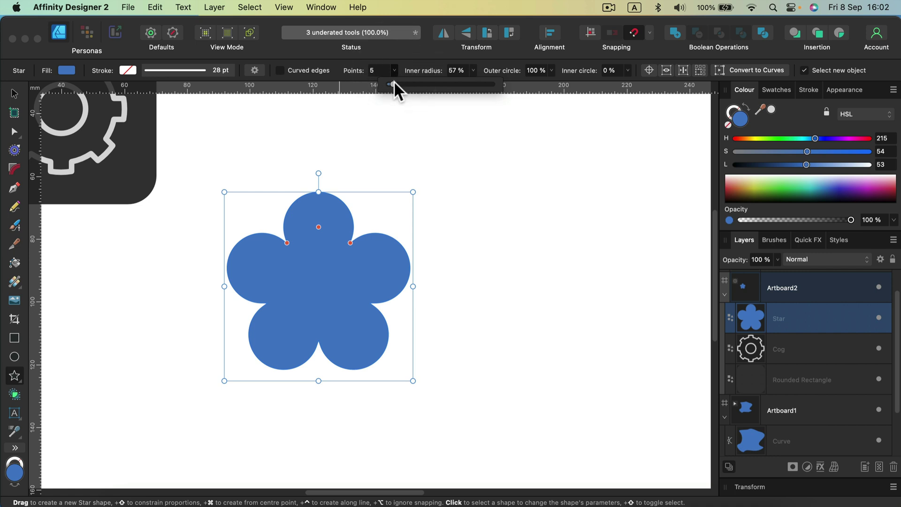
mouse_move(393, 84)
mouse_down()
mouse_move(421, 84)
mouse_move(394, 83)
mouse_up()
click(472, 70)
drag(462, 80, 451, 81)
click(551, 70)
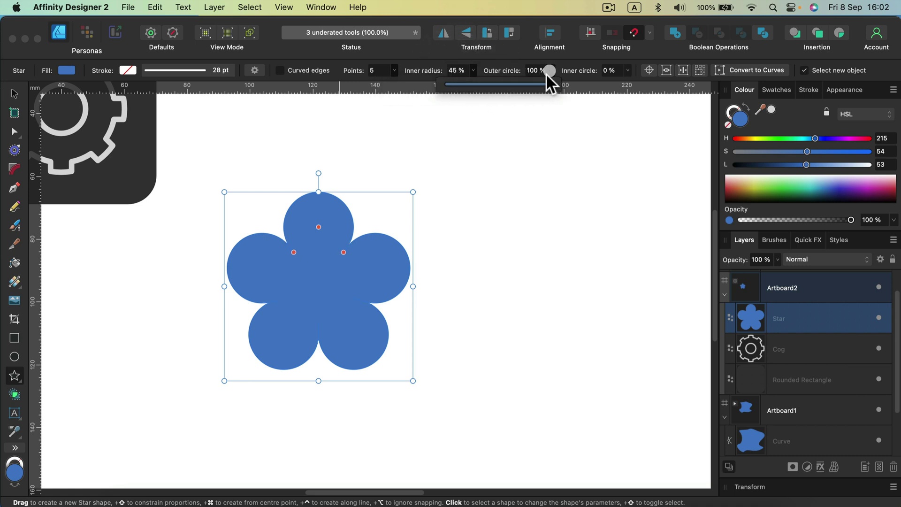
drag(550, 83, 496, 84)
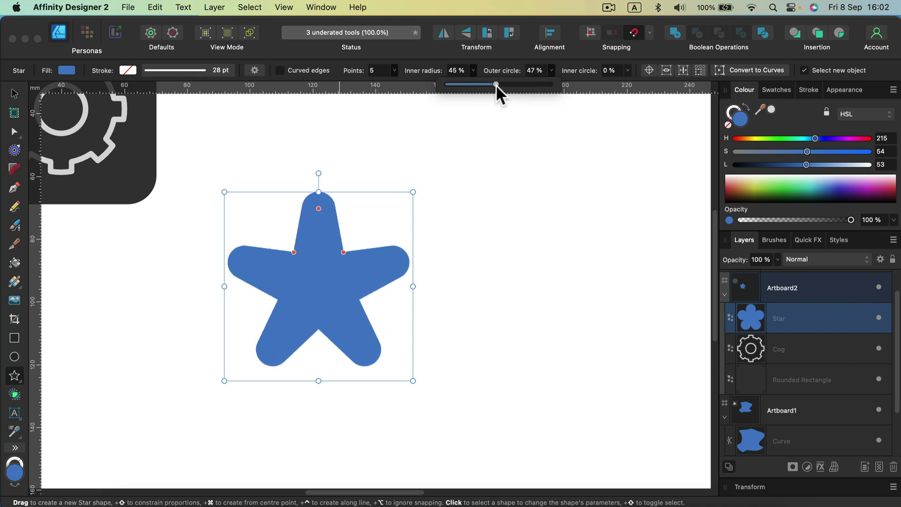
Draw a double star right of the rounded star and thin its spikes using its handles.
click(20, 372)
click(111, 312)
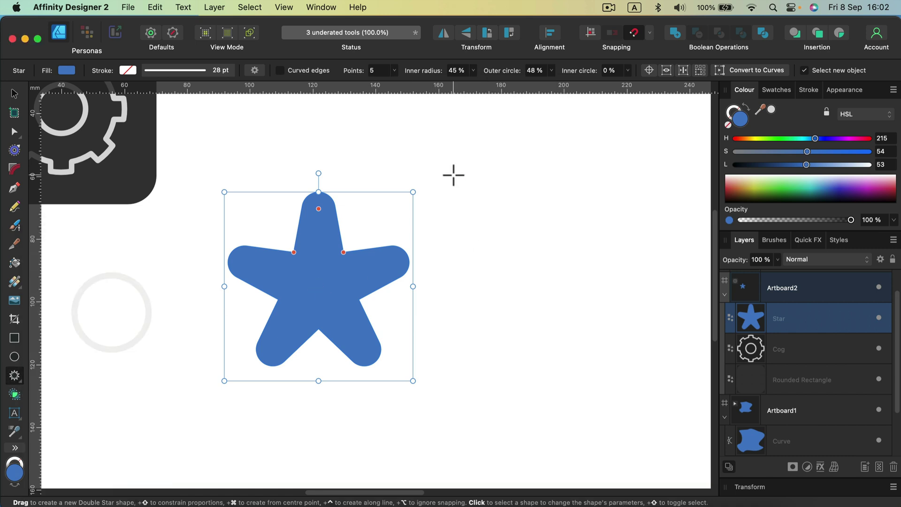
drag(459, 190, 646, 394)
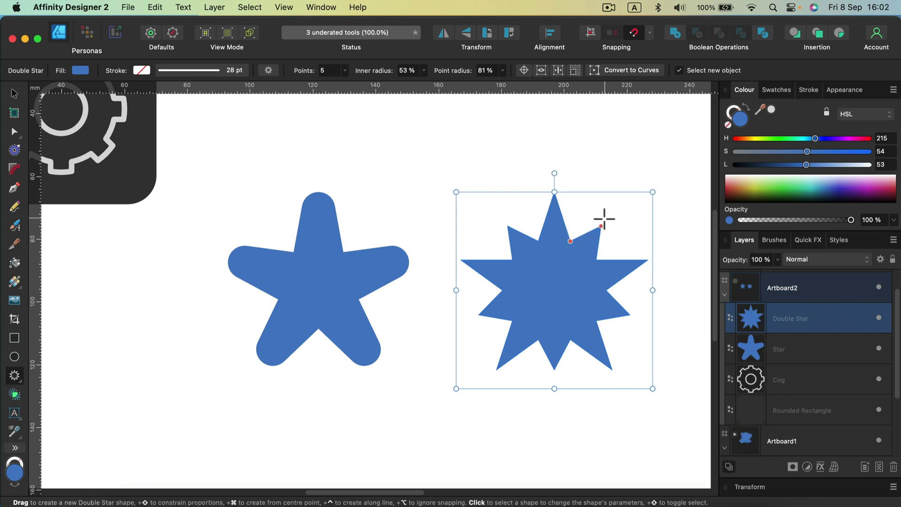
drag(570, 241, 564, 263)
drag(600, 227, 596, 230)
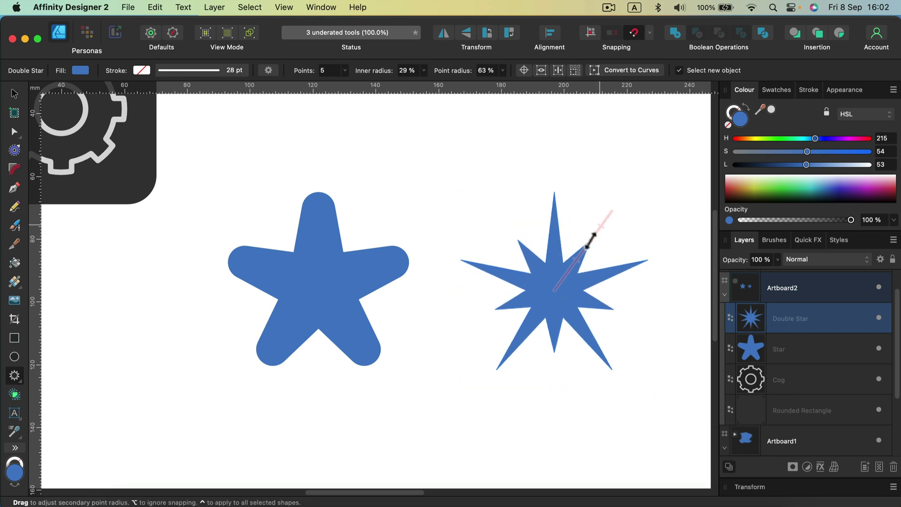
drag(589, 243, 586, 246)
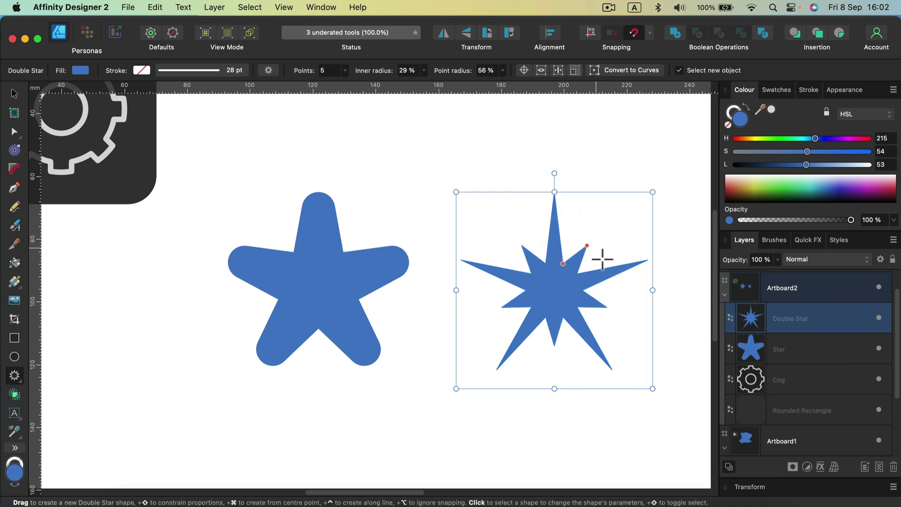
Set the double star to 9 points, 46% inner radius and 0% point radius.
click(345, 69)
drag(345, 84, 349, 84)
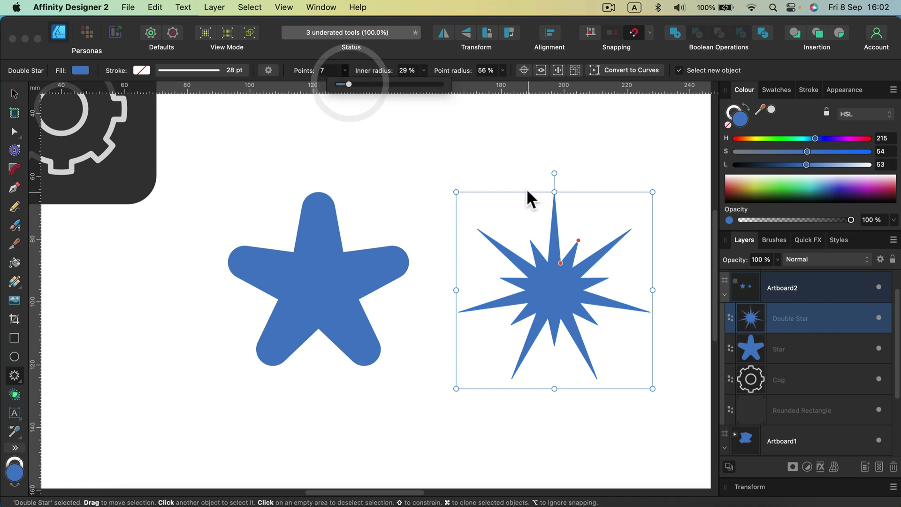
click(424, 71)
drag(423, 84, 425, 111)
click(503, 70)
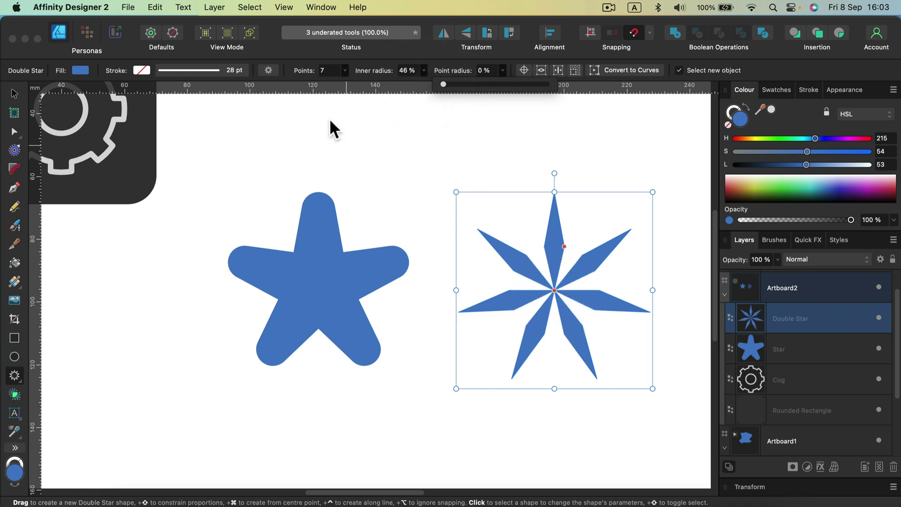
click(345, 70)
drag(340, 84, 348, 84)
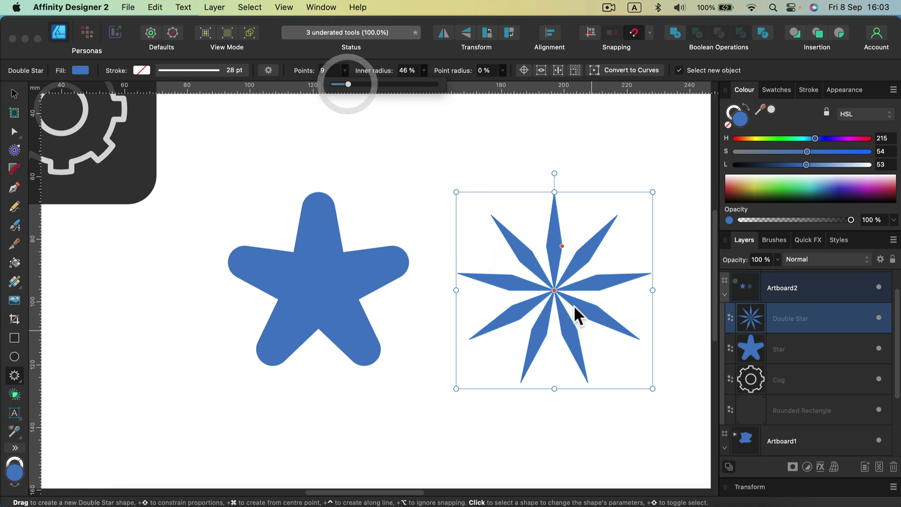
click(15, 90)
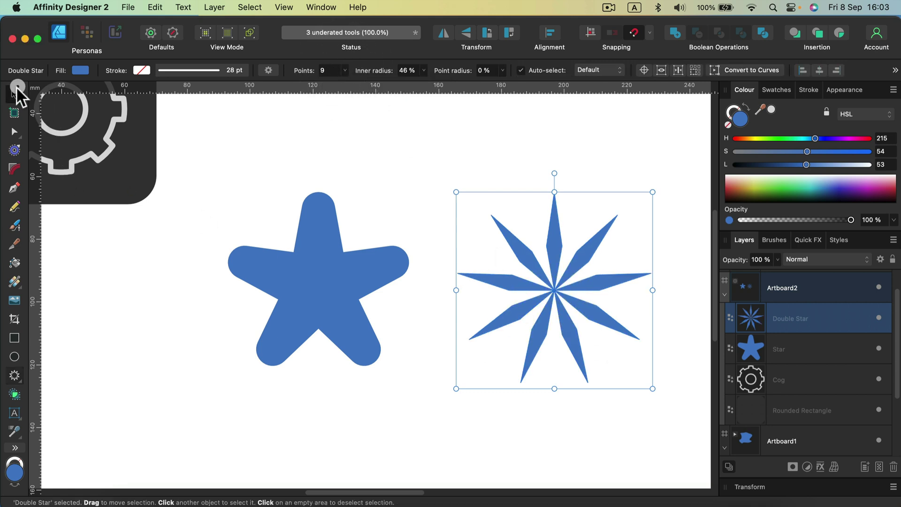
Draw a cog on Artboard2 with the Cog Tool.
click(16, 370)
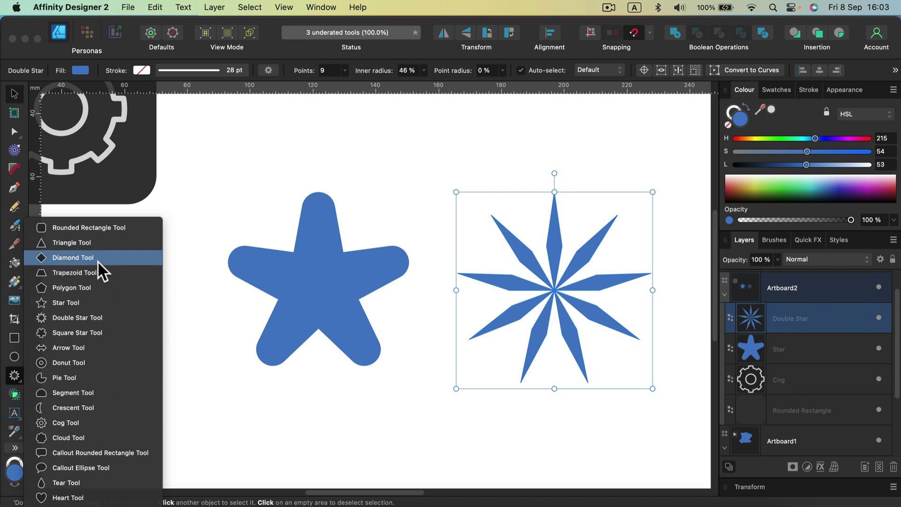
click(55, 423)
drag(364, 125, 490, 249)
click(14, 93)
Delete the rounded star and the double star, then move the cog down and left.
drag(319, 275, 406, 308)
key(BackSpace)
click(554, 311)
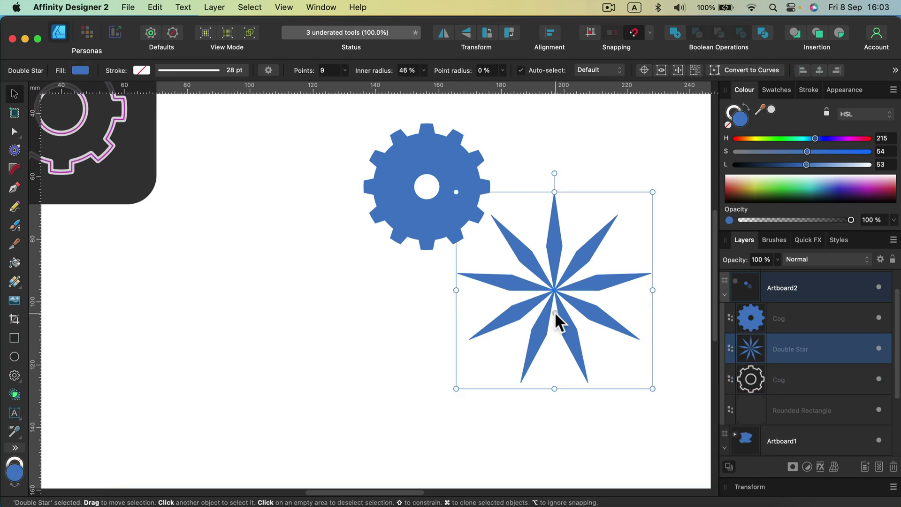
key(BackSpace)
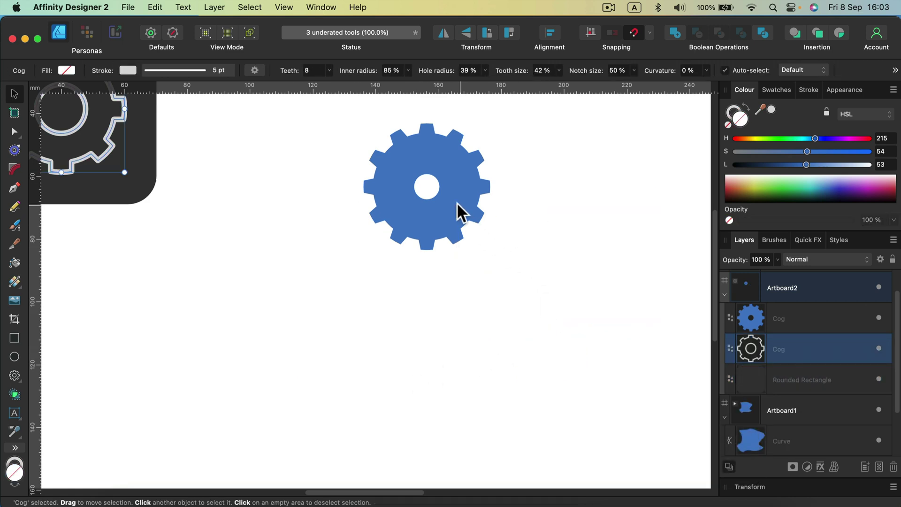
drag(456, 202, 384, 256)
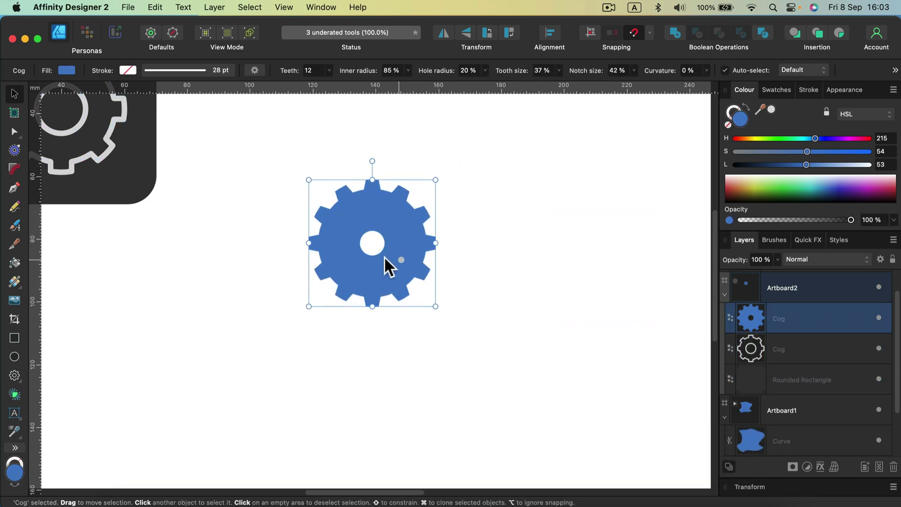
Enlarge the cog's centre hole, make its notches shallower and raise it to 21 teeth.
click(14, 134)
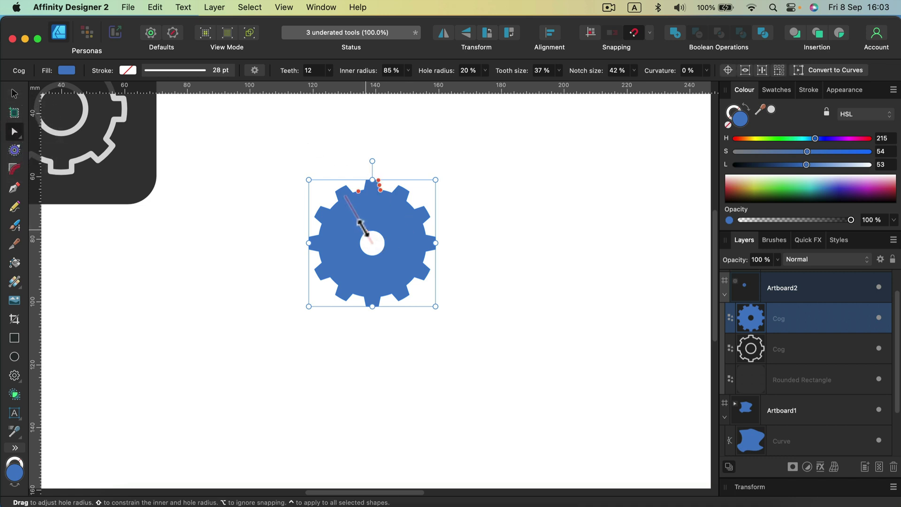
drag(362, 227, 347, 206)
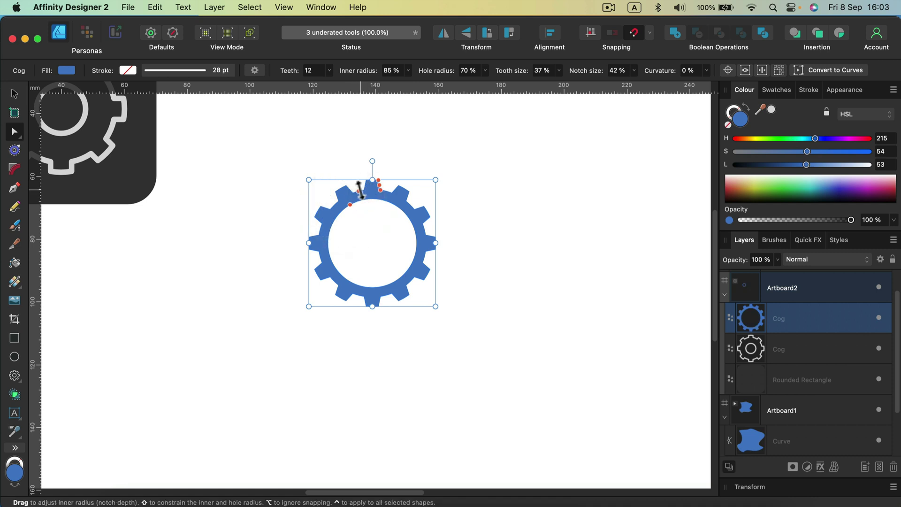
drag(360, 190, 392, 193)
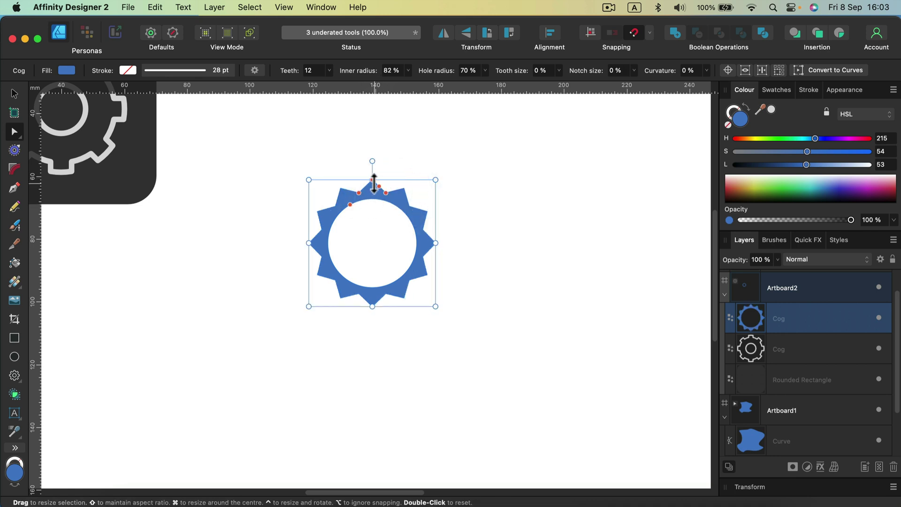
click(330, 72)
drag(329, 83, 351, 84)
Reshape the cog into a starburst with scalloped teeth, smaller hole and pointed petals.
drag(426, 254, 430, 260)
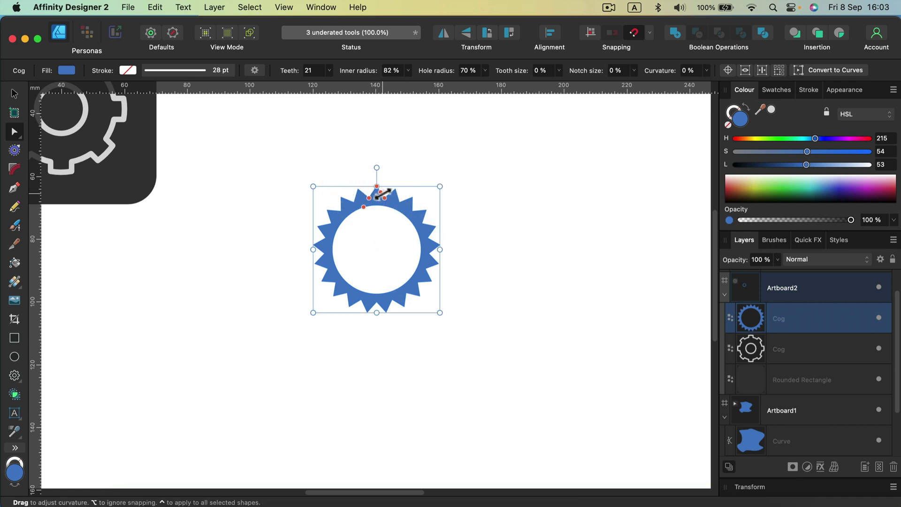
drag(381, 193, 389, 187)
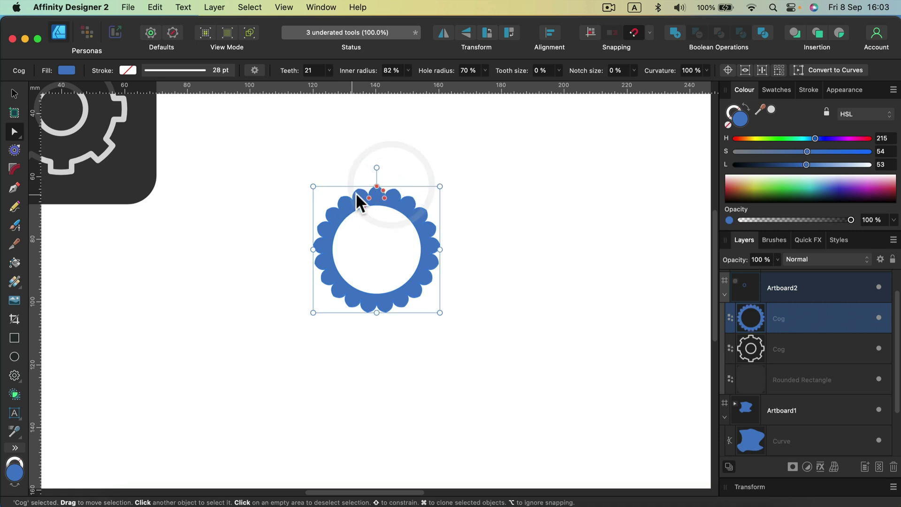
drag(365, 206, 376, 236)
drag(374, 195, 375, 229)
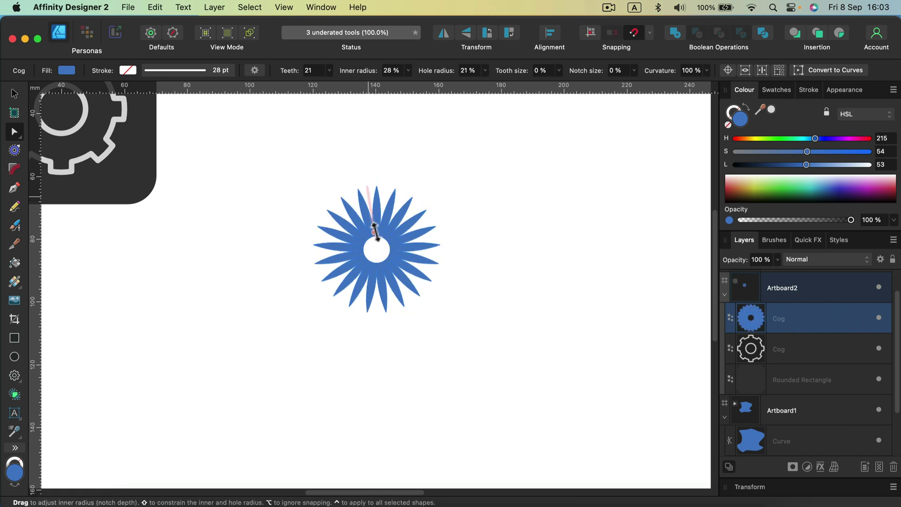
click(531, 224)
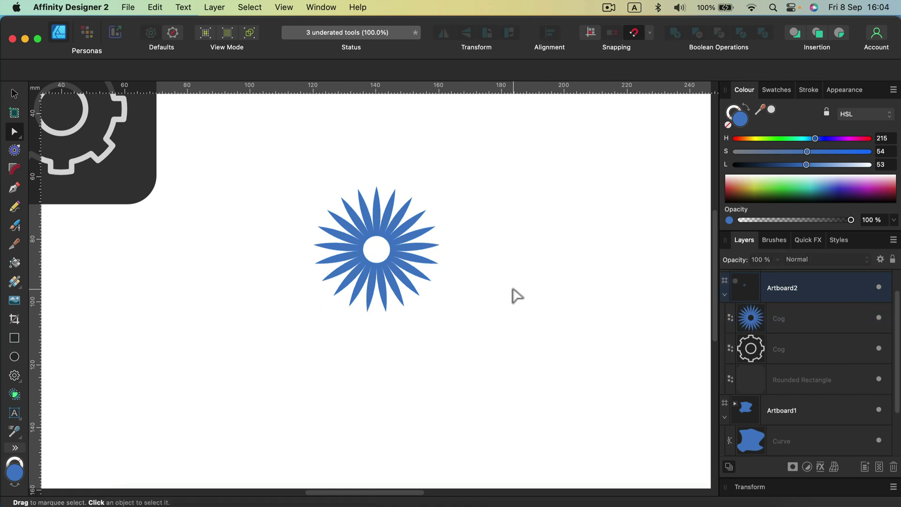
click(421, 227)
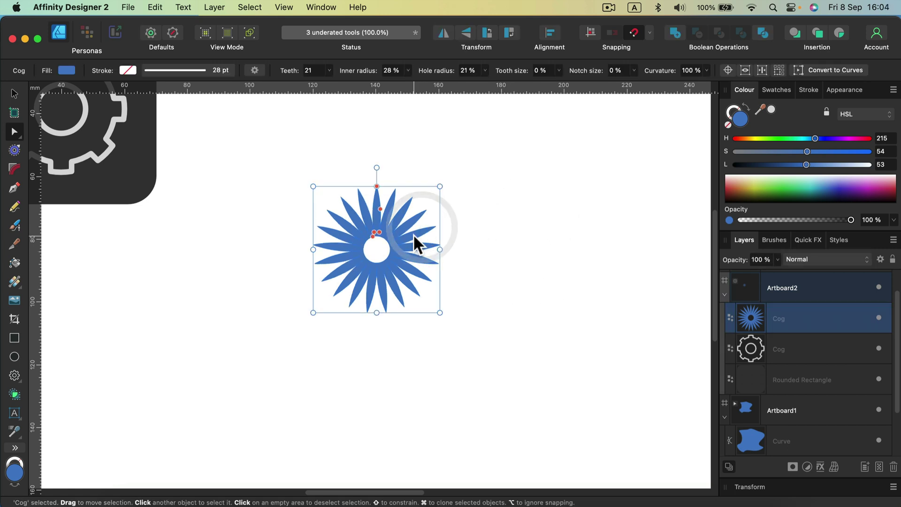
Convert the starburst to curves, stretch one spike, then delete the curve.
click(832, 70)
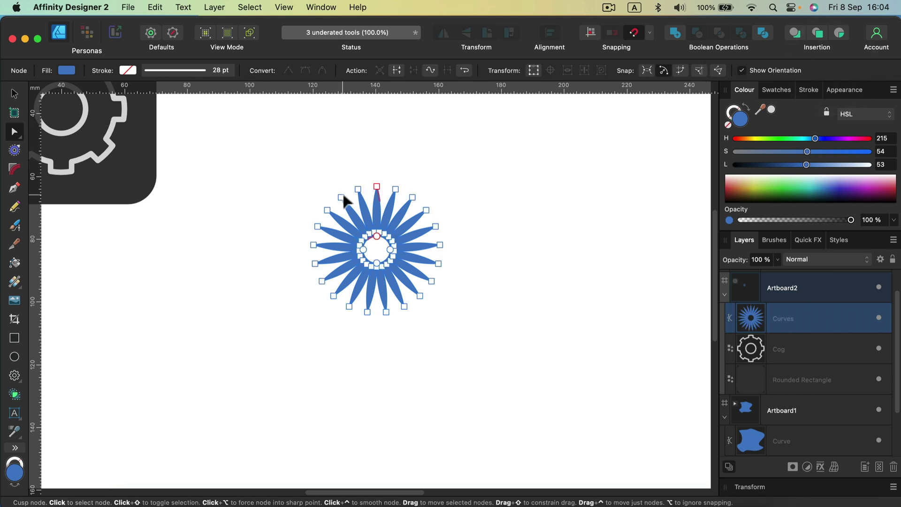
drag(341, 197, 306, 155)
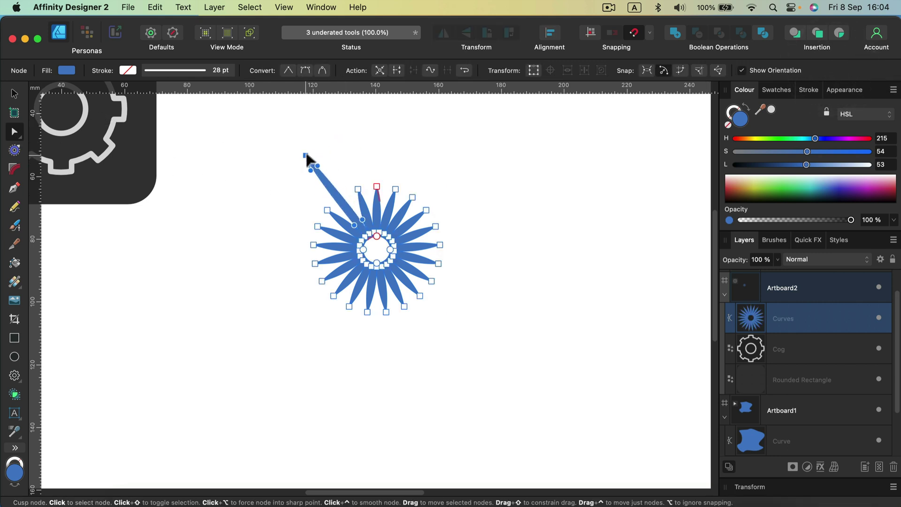
click(572, 225)
key(super+z)
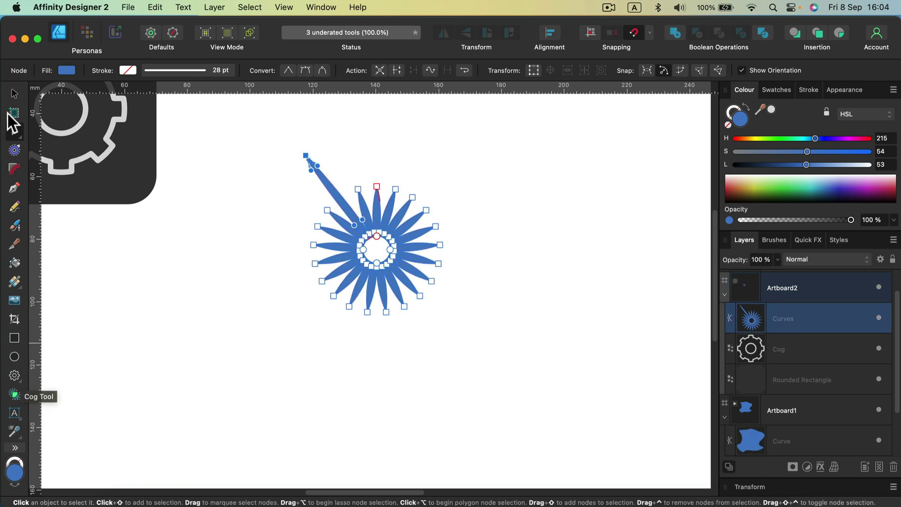
click(14, 94)
click(235, 100)
drag(278, 116, 539, 355)
key(BackSpace)
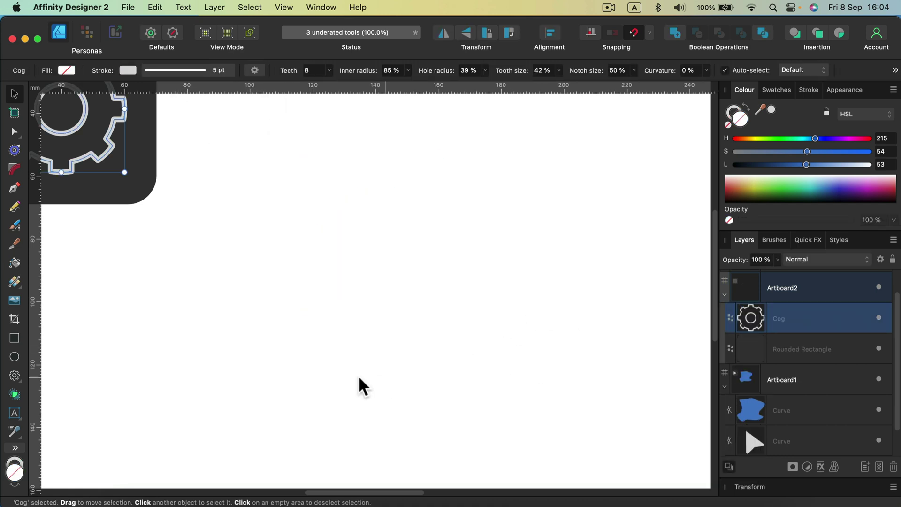
click(19, 377)
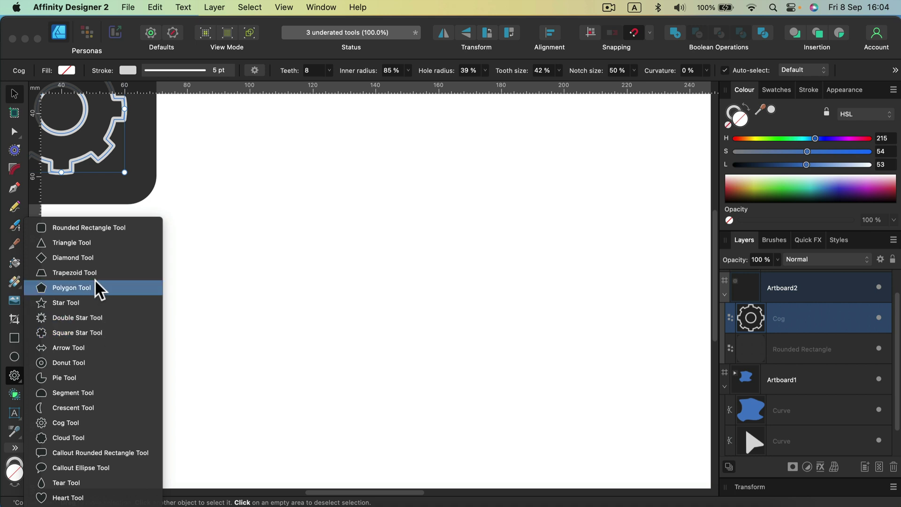
click(97, 452)
drag(270, 172, 463, 318)
drag(308, 318, 327, 332)
mouse_move(362, 274)
mouse_down()
mouse_move(428, 274)
mouse_move(356, 276)
mouse_up()
drag(277, 180, 244, 140)
click(332, 269)
mouse_move(344, 271)
mouse_down()
mouse_move(346, 295)
mouse_move(346, 279)
mouse_up()
click(14, 93)
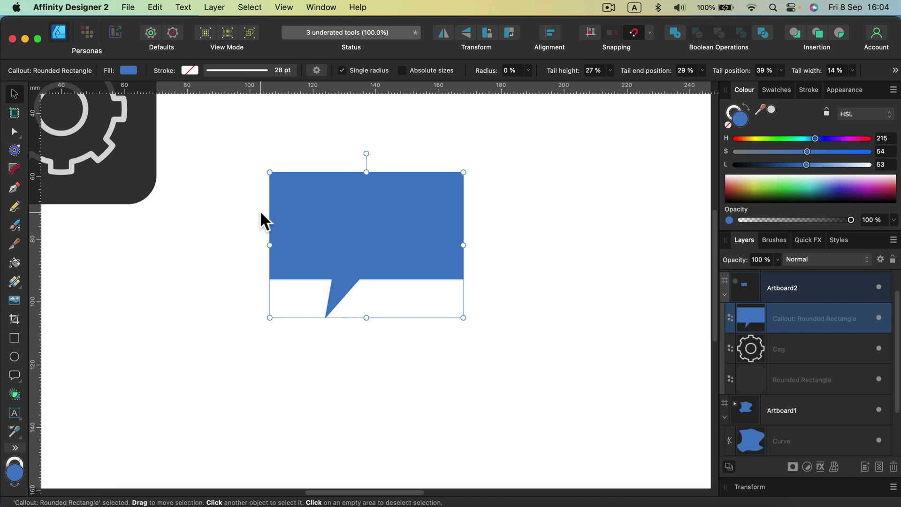
Delete the callout and draw a heart with a deeper notch at its top.
key(BackSpace)
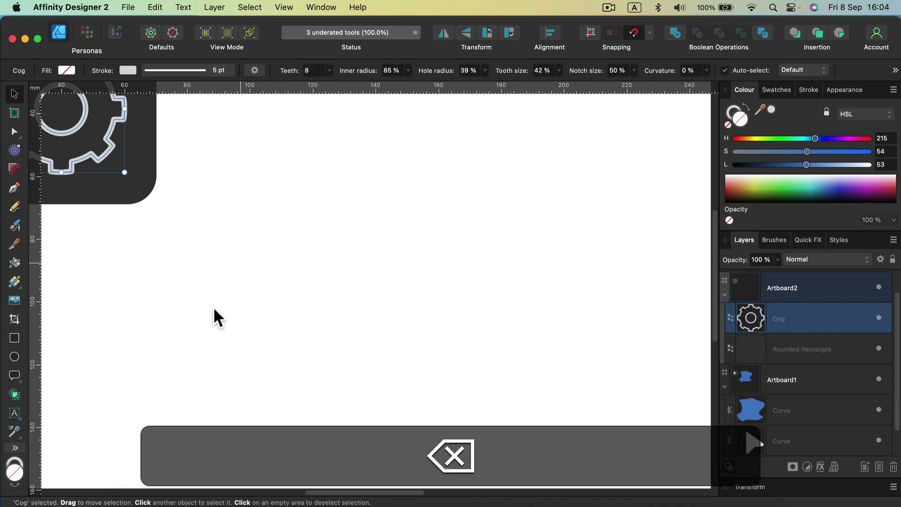
click(14, 375)
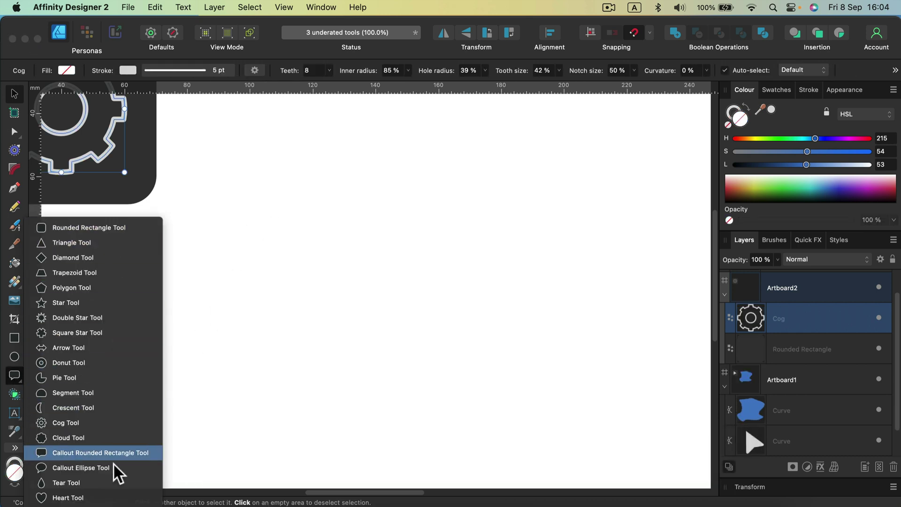
click(75, 496)
drag(248, 185, 459, 358)
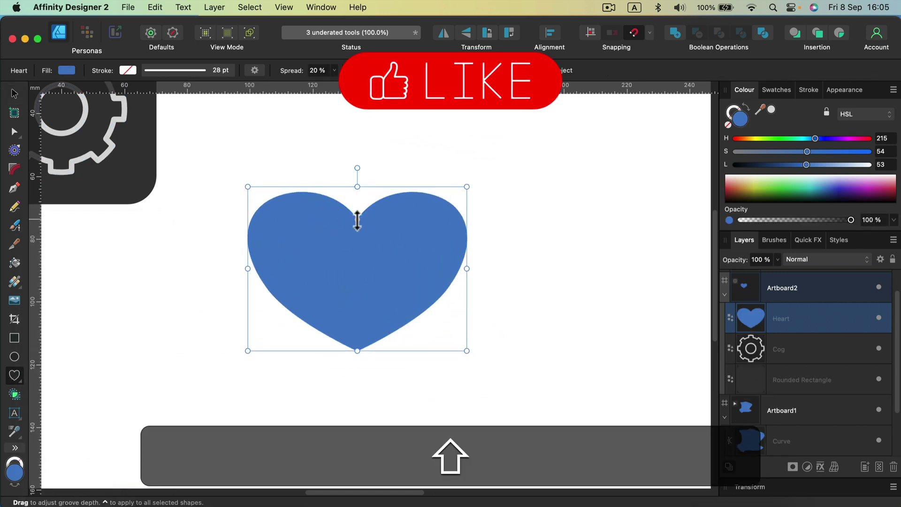
mouse_move(358, 217)
mouse_down()
mouse_move(352, 311)
mouse_move(346, 191)
mouse_move(348, 248)
mouse_move(348, 217)
mouse_up()
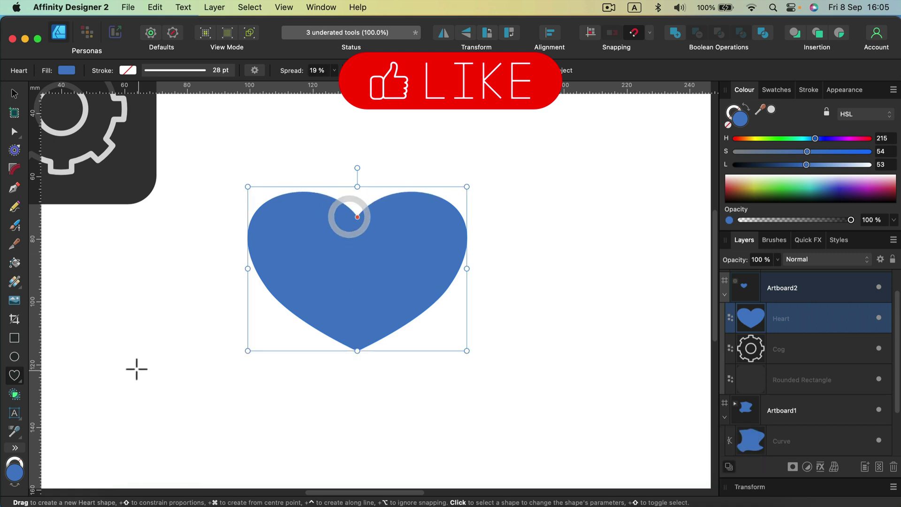
Draw a tear shape right of the heart and return its bend to 0%.
click(11, 380)
click(124, 484)
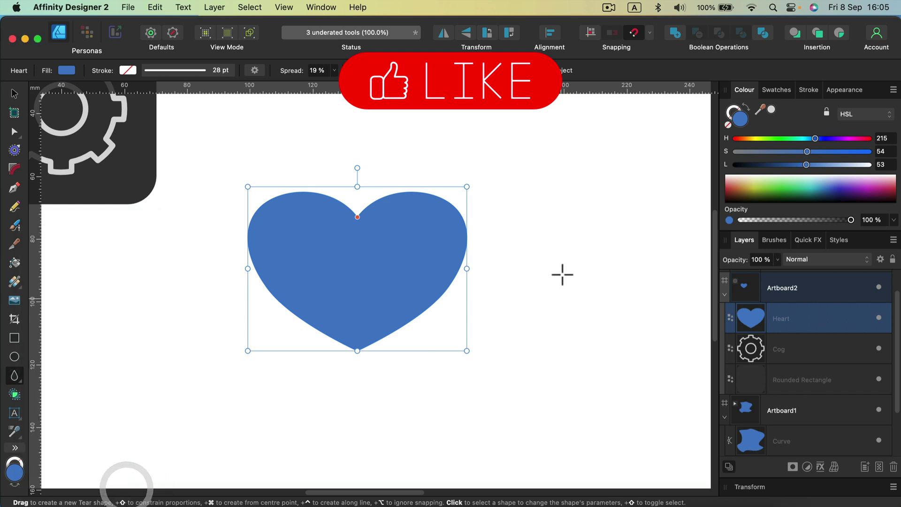
drag(512, 183, 595, 350)
drag(551, 246, 577, 248)
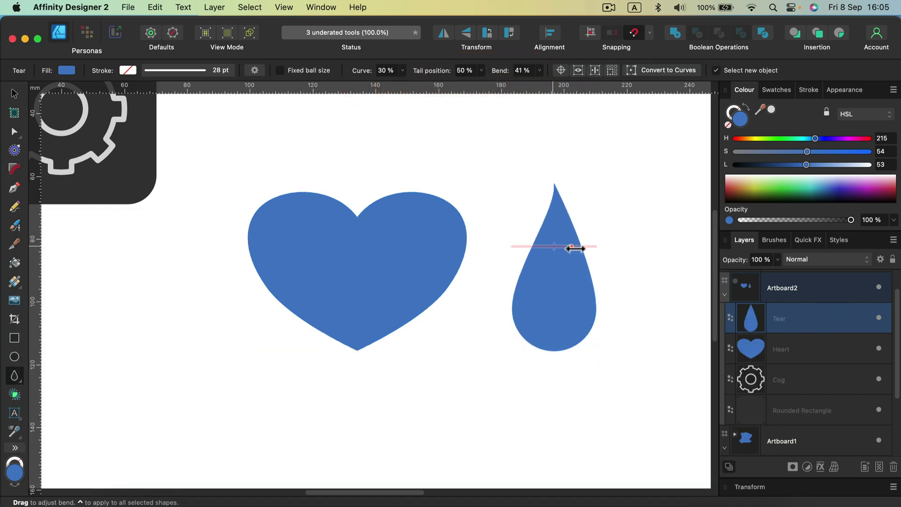
drag(519, 257, 556, 254)
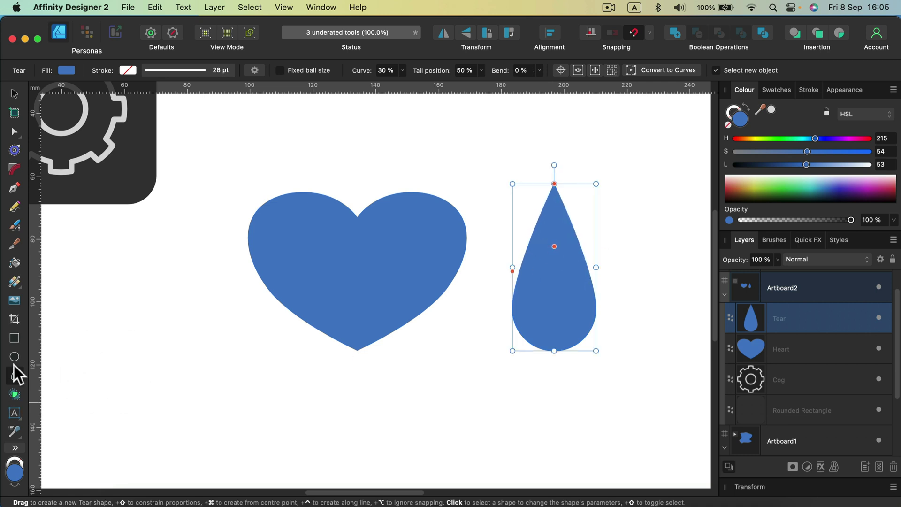
Draw an equal-sided segment left of the heart and raise its lower line to a 50% half-dome.
click(14, 371)
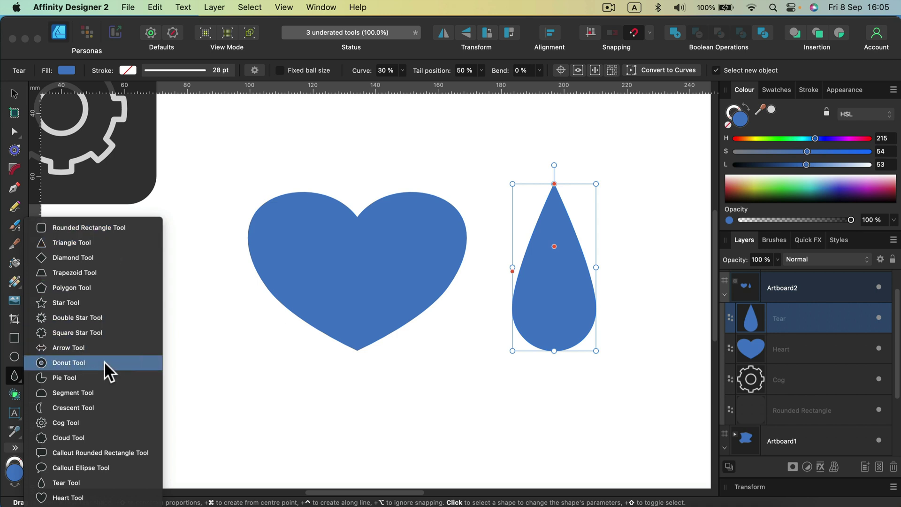
click(128, 392)
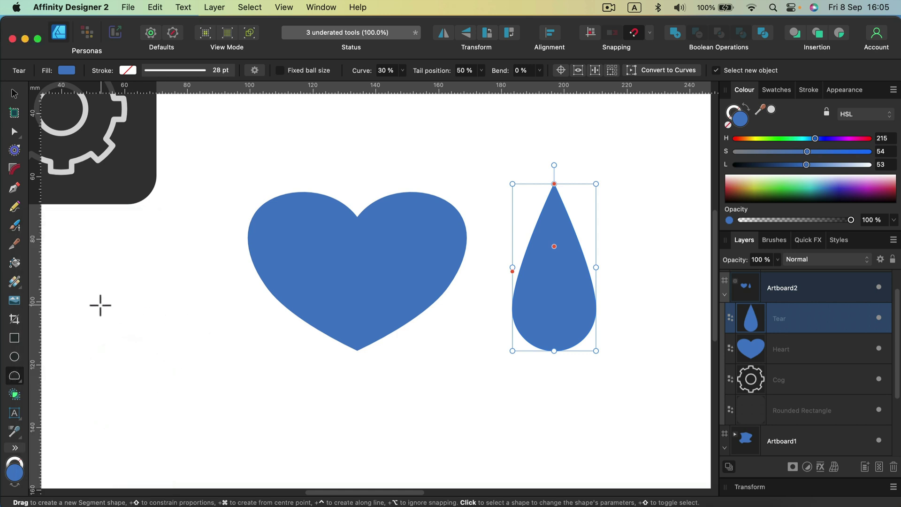
drag(97, 303, 253, 427)
key(shift)
drag(165, 404, 177, 373)
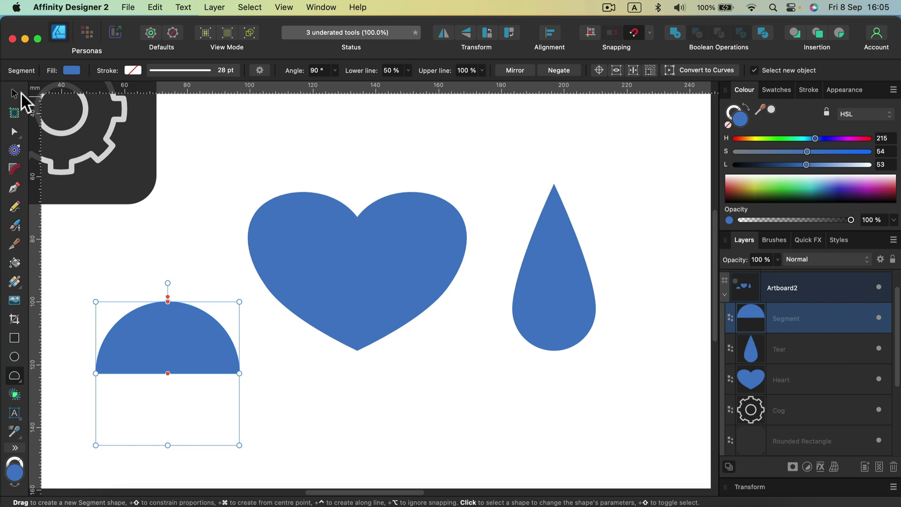
click(20, 94)
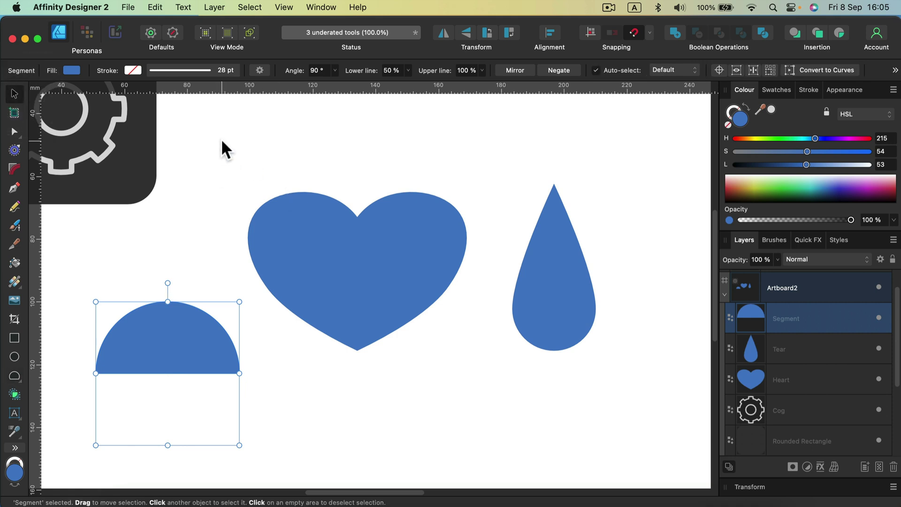
Pan over to Artboard3's magnet icon and turn snapping off.
key(space)
drag(212, 141, 358, 217)
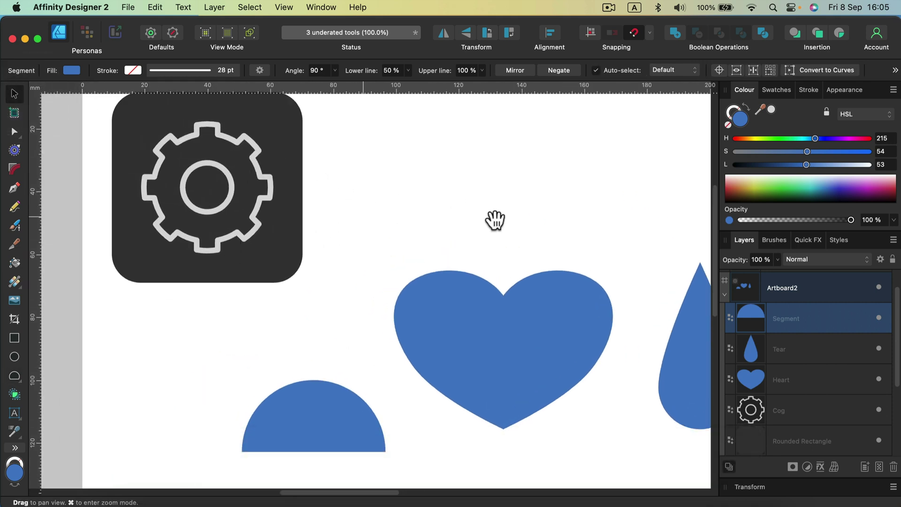
drag(615, 227, 179, 244)
drag(604, 327, 246, 324)
key(space)
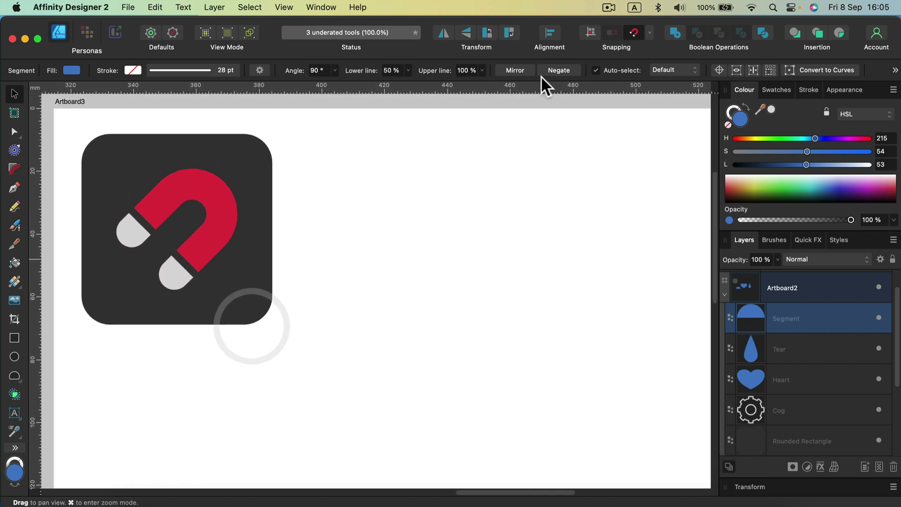
click(634, 38)
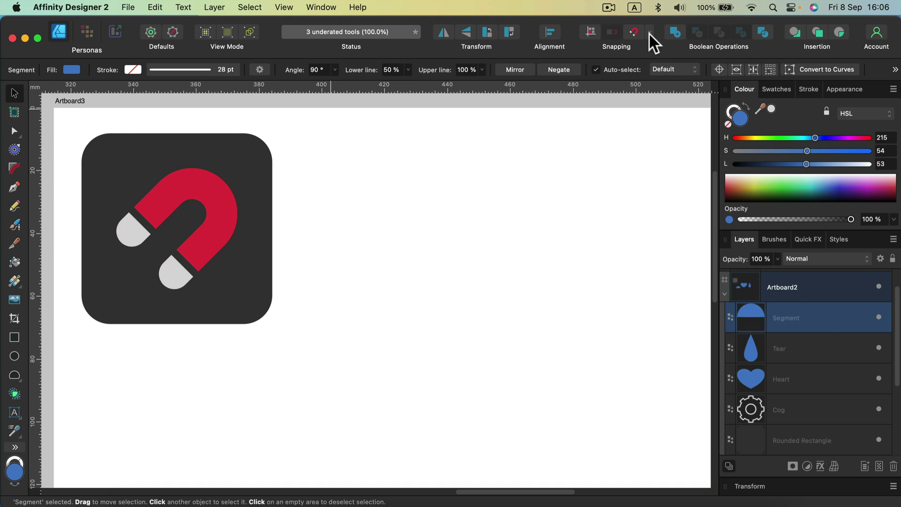
Draw two blue squares on Artboard3 with the Rectangle Tool.
click(14, 337)
drag(394, 205, 505, 316)
drag(533, 151, 627, 295)
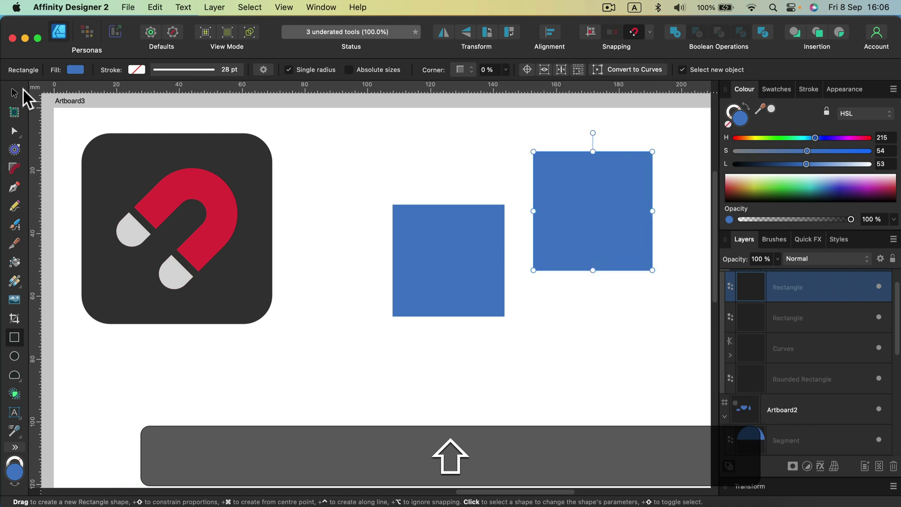
Move the squares so they meet corner to corner, then turn snapping back on.
click(14, 92)
mouse_move(590, 229)
mouse_down()
mouse_move(592, 215)
mouse_move(612, 224)
mouse_move(601, 220)
mouse_up()
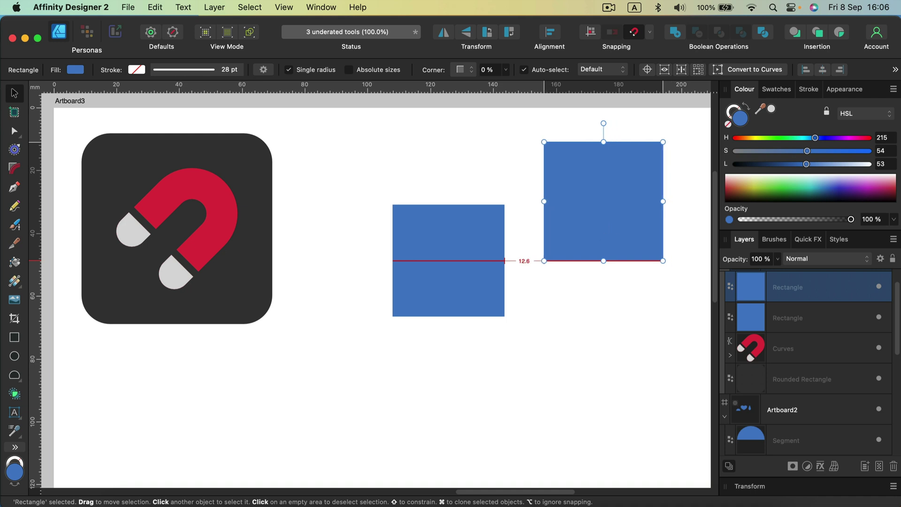
drag(601, 221, 577, 398)
click(488, 307)
drag(484, 298, 497, 297)
click(677, 237)
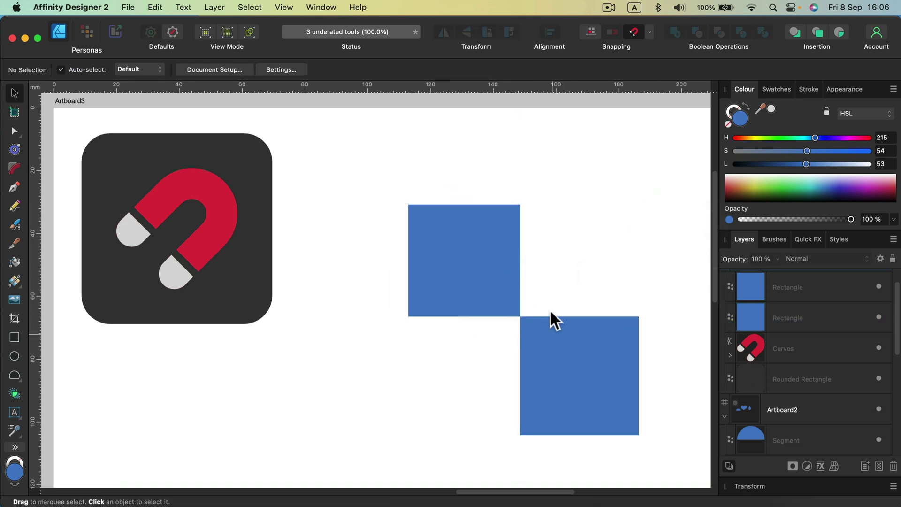
click(635, 30)
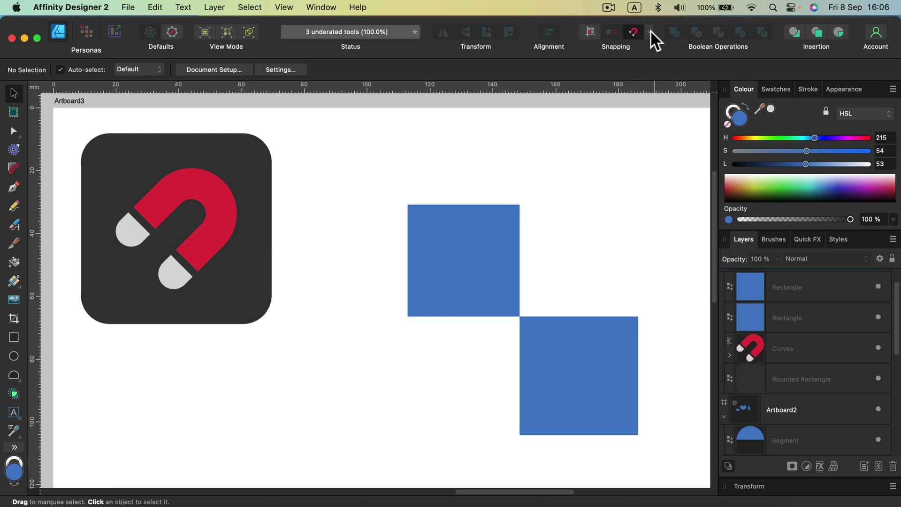
Enable Snap to object geometry in the snapping options.
click(651, 32)
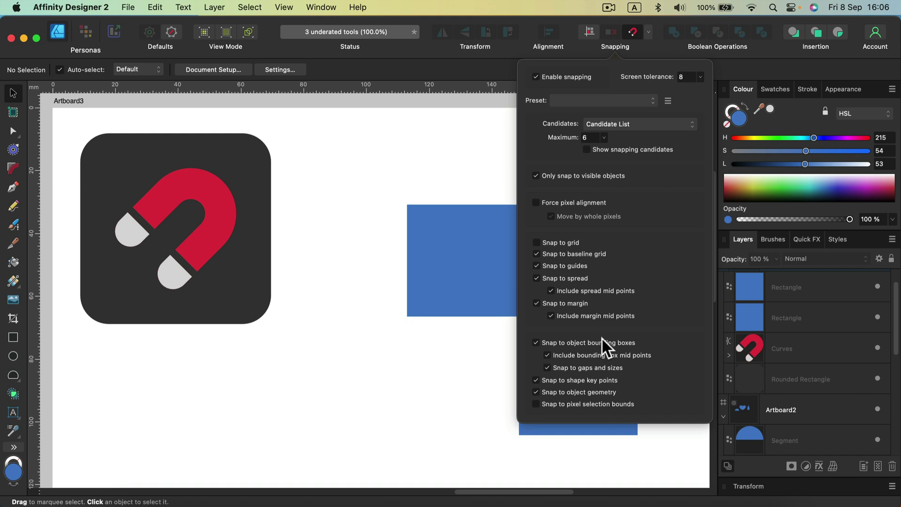
click(536, 391)
click(434, 391)
Reposition the squares corner to corner, then move both left and down together.
drag(452, 293, 390, 295)
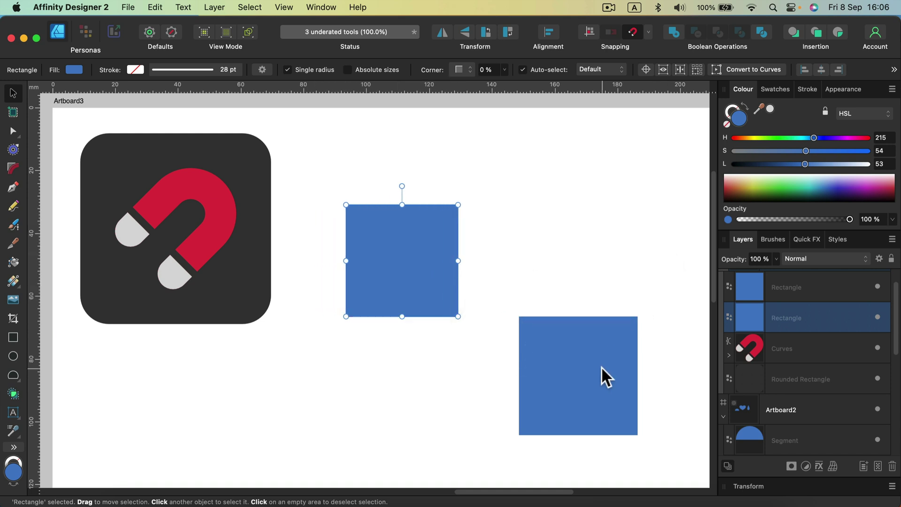
drag(601, 366, 559, 318)
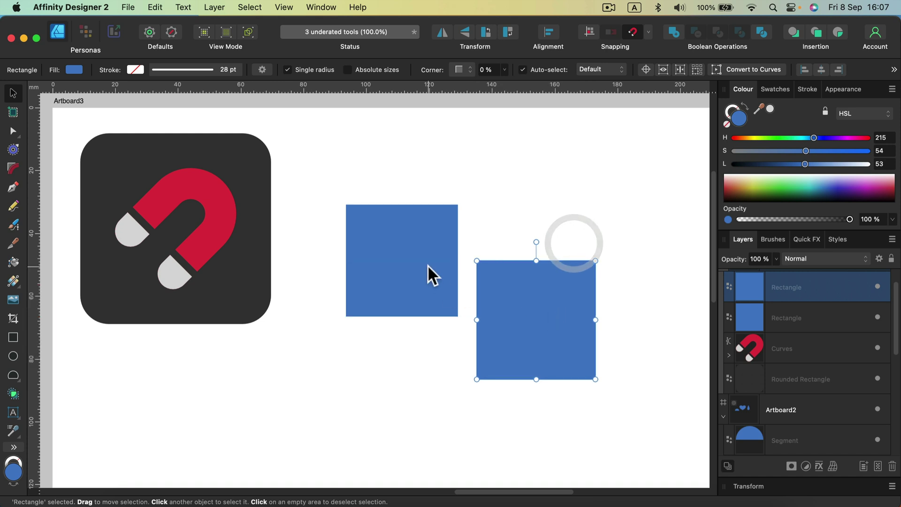
drag(429, 274, 673, 229)
shift+click(528, 316)
drag(528, 314, 416, 356)
click(632, 212)
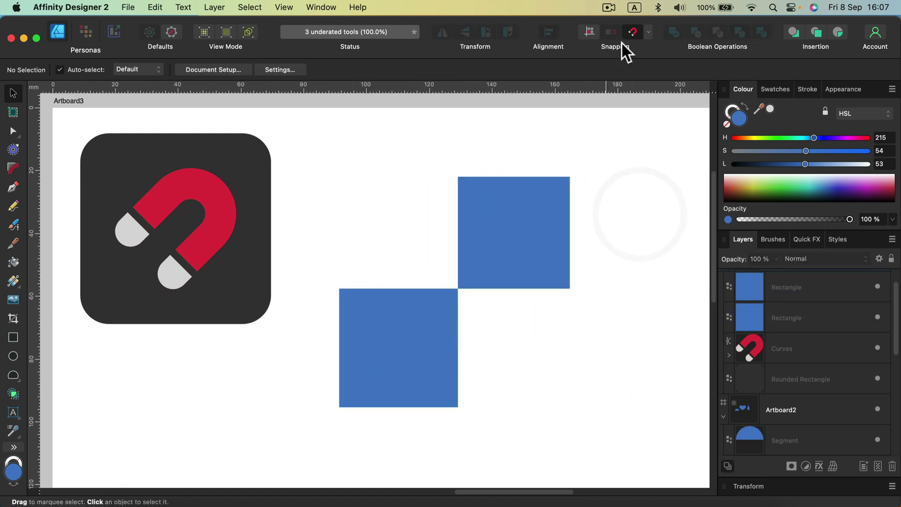
click(648, 32)
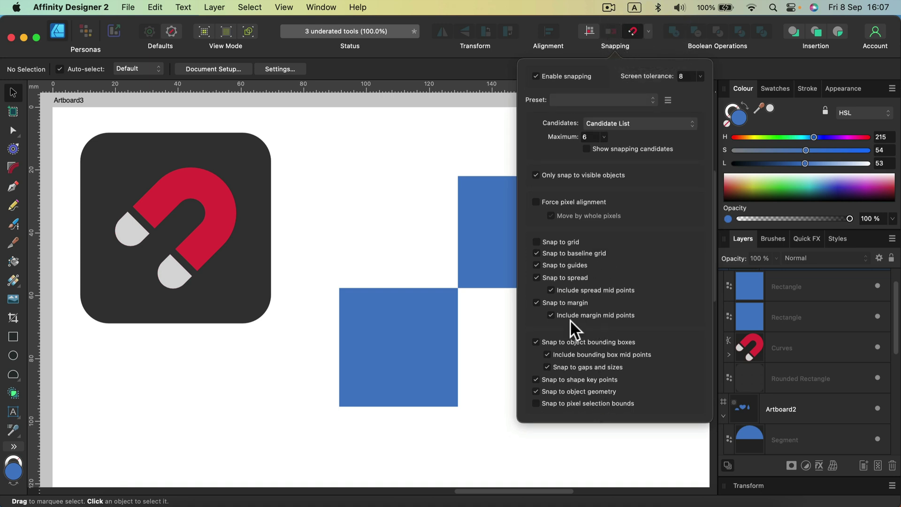
click(375, 206)
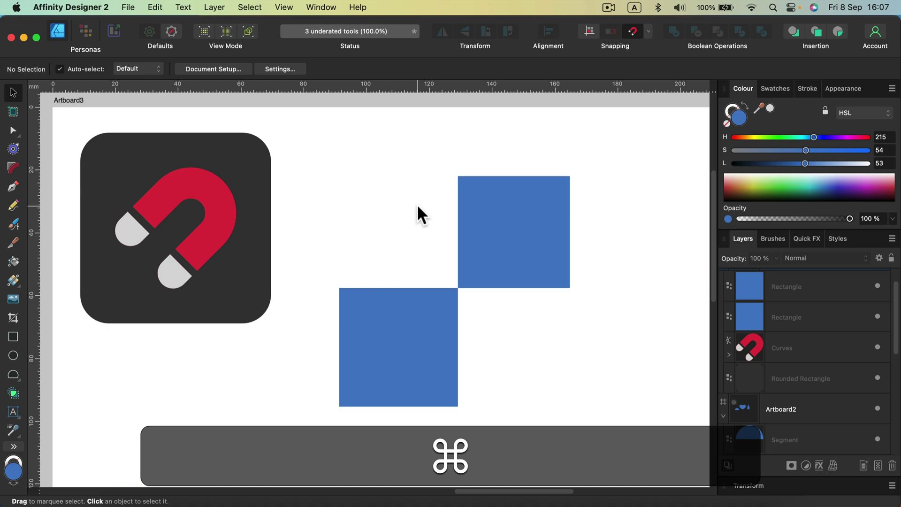
Zoom out to 50% and pan from Artboard3 back to Artboard2's shapes.
key(cmd+minus)
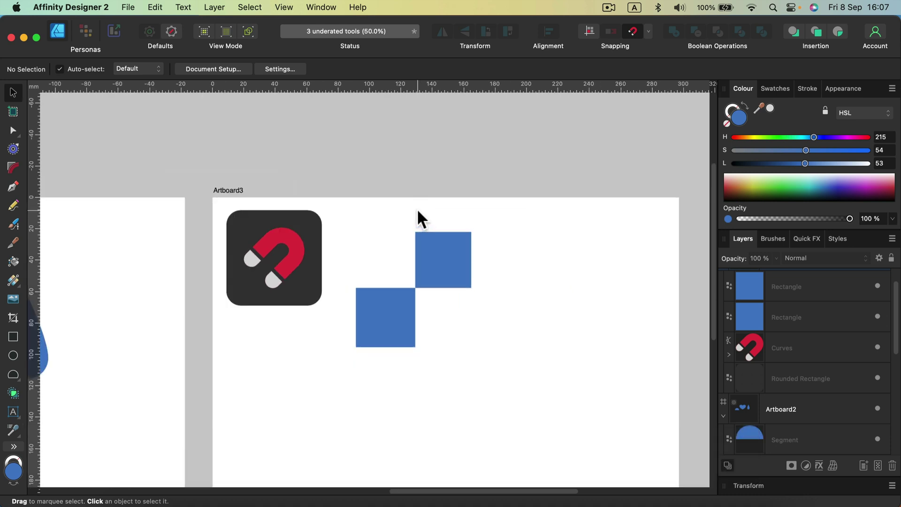
click(534, 338)
scroll(519, 359, down, 5)
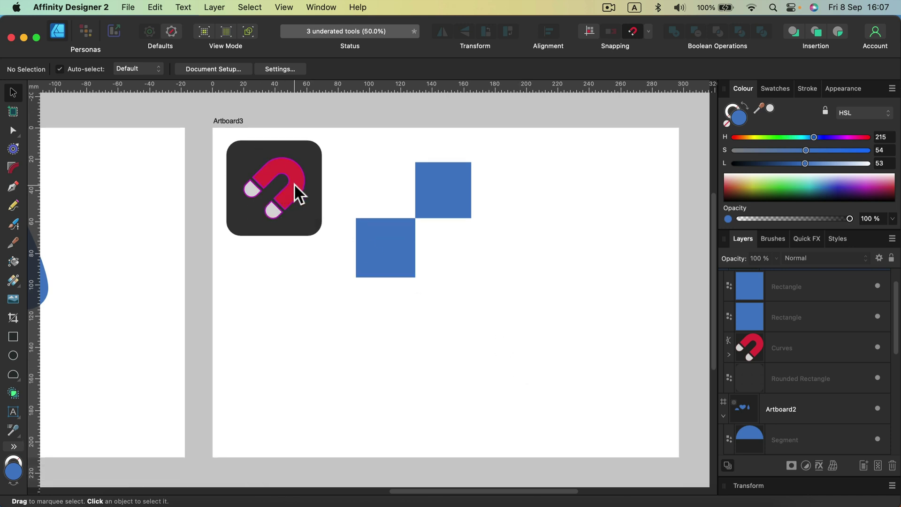
key(space)
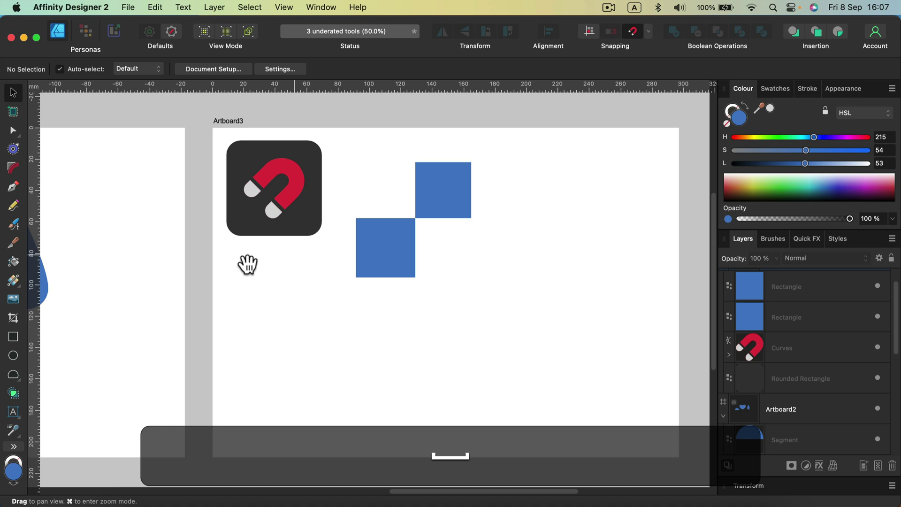
drag(233, 266, 596, 277)
drag(305, 283, 454, 291)
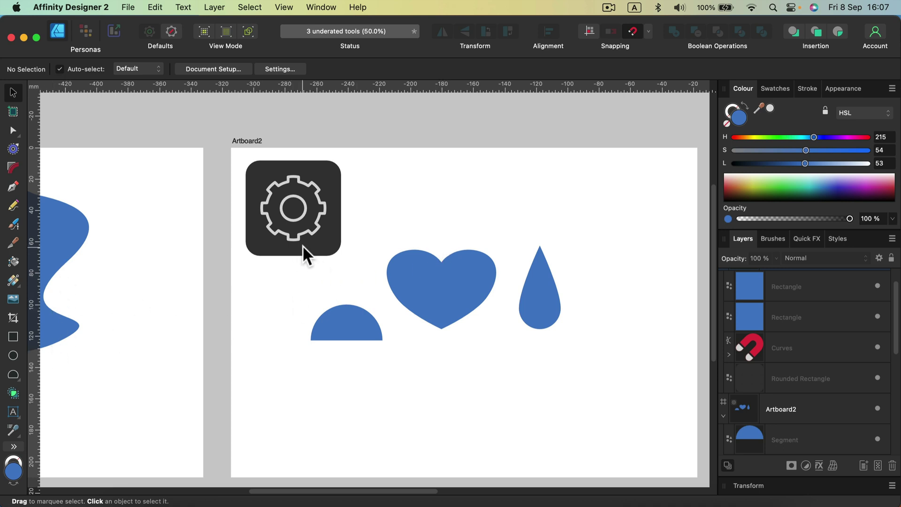
Bring Artboard1 into view and pull the blue blob's right side into a rounded lobe.
key(space)
drag(170, 247, 474, 266)
drag(225, 282, 241, 258)
click(360, 193)
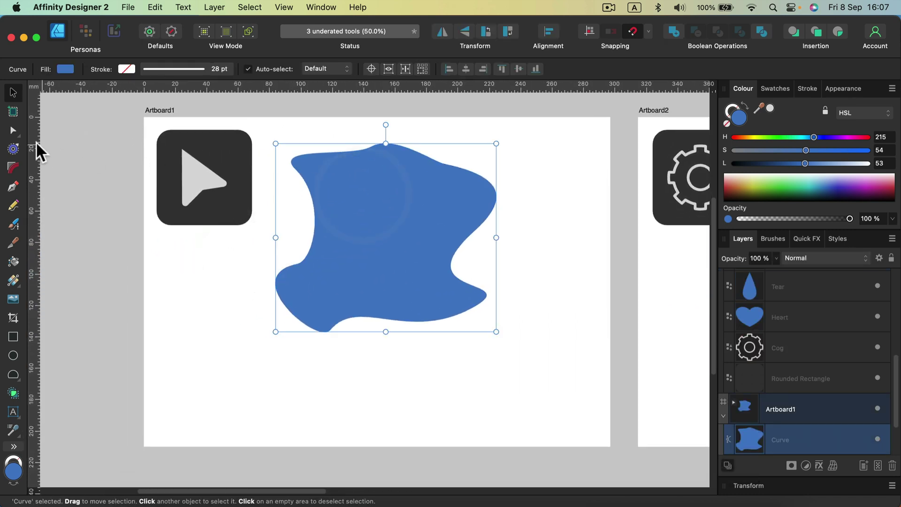
click(13, 131)
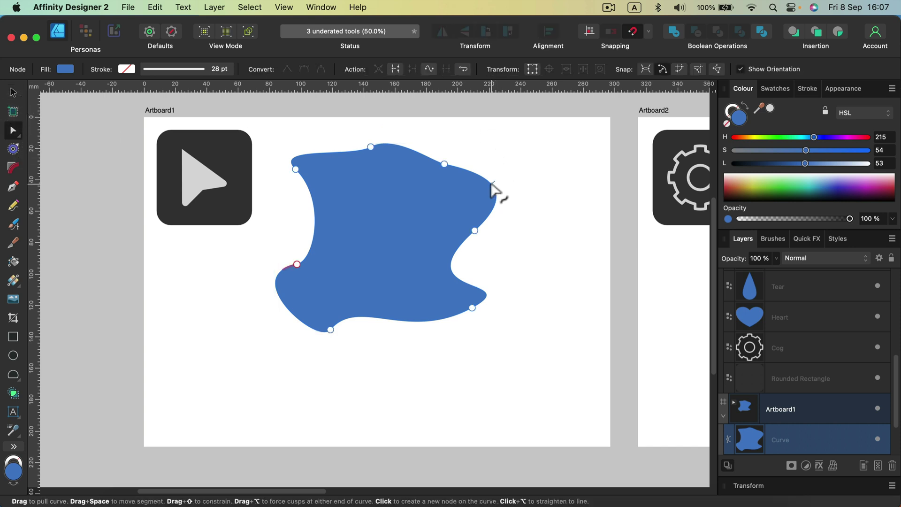
drag(496, 192, 439, 214)
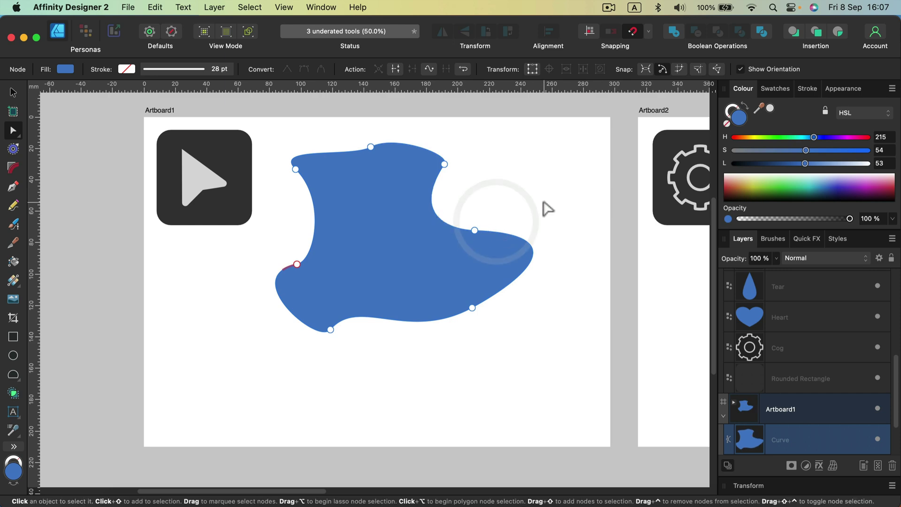